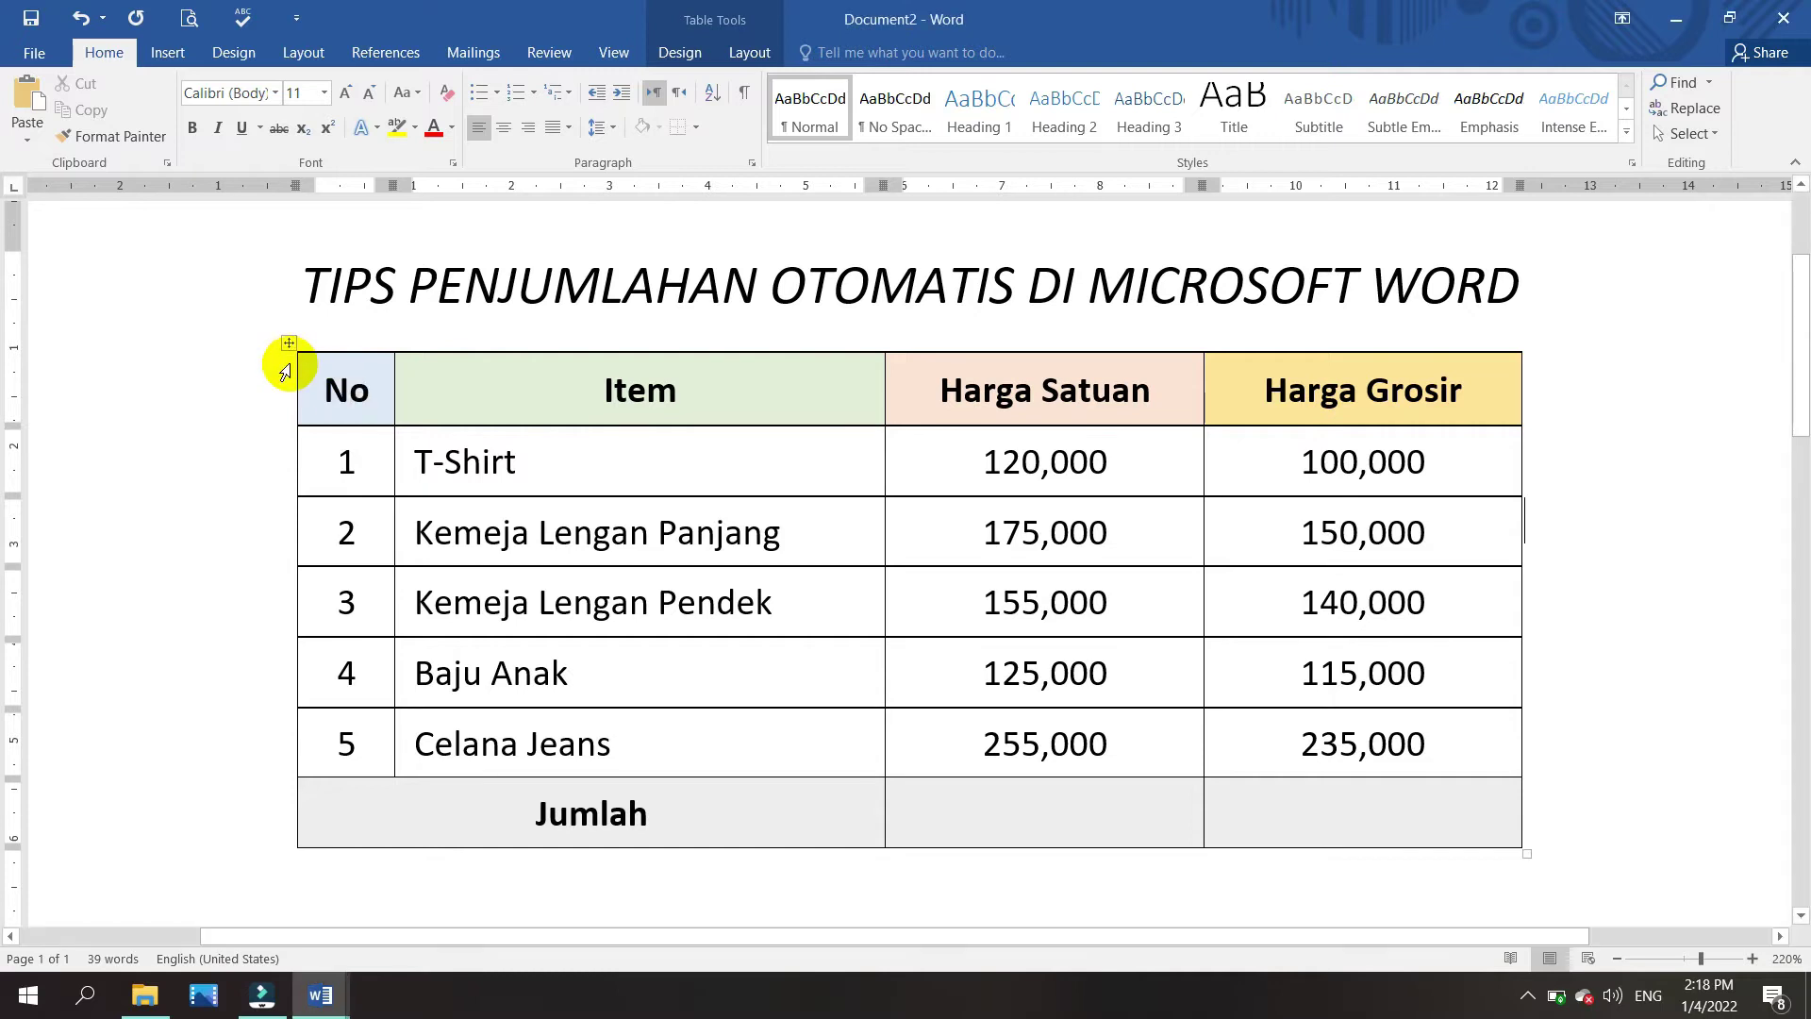
Step: Select the No, Item, Harga Satuan and Harga Grosir columns of the price table in turn
click(294, 348)
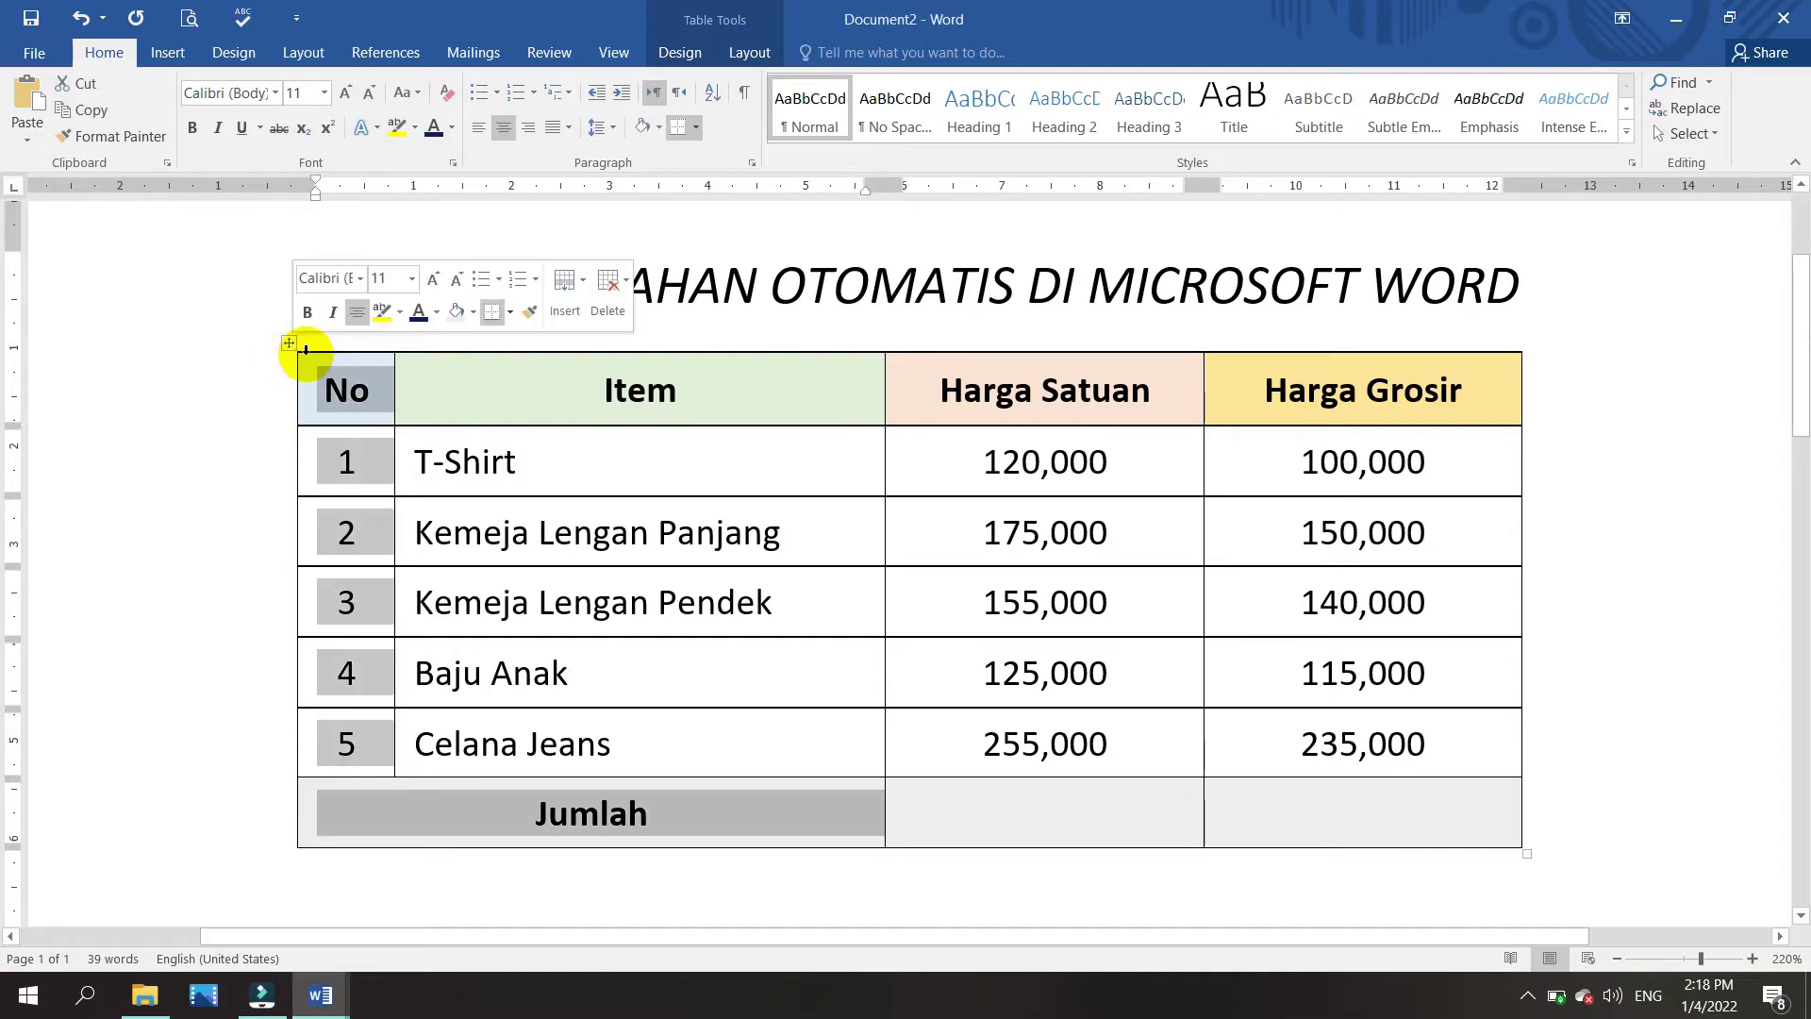
click(421, 384)
drag(688, 391, 703, 745)
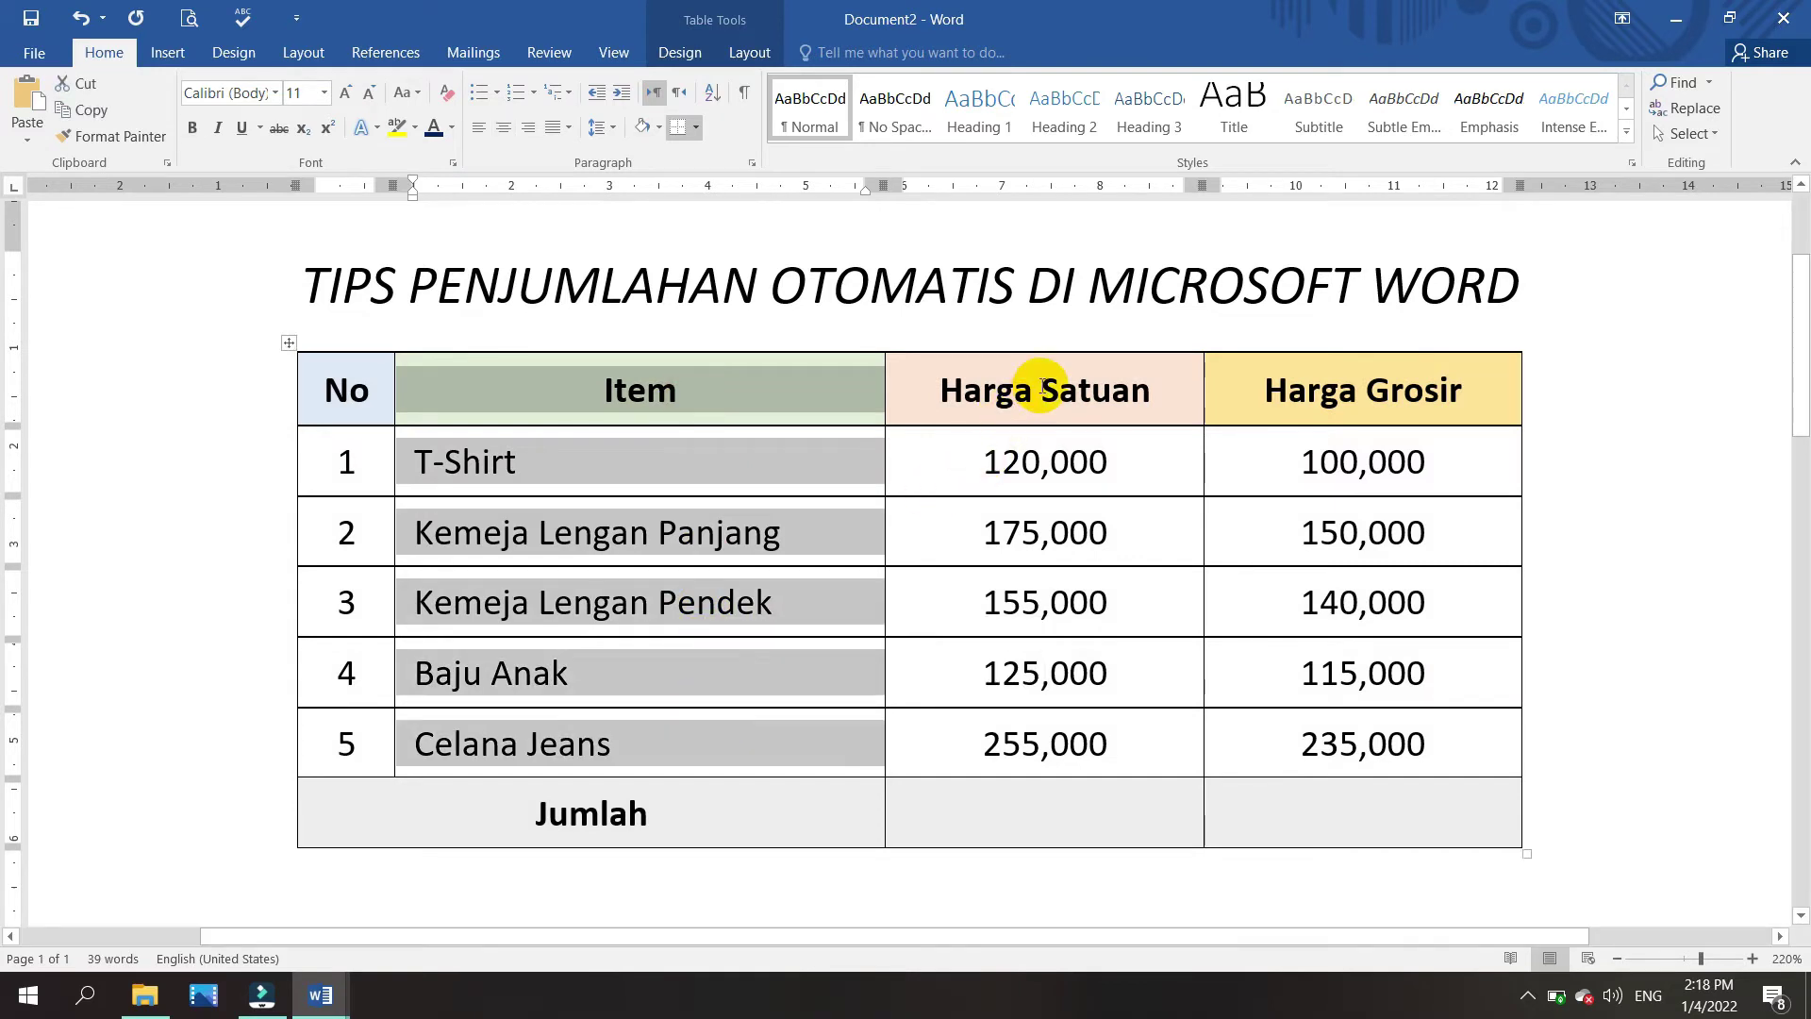
drag(1042, 397, 1080, 678)
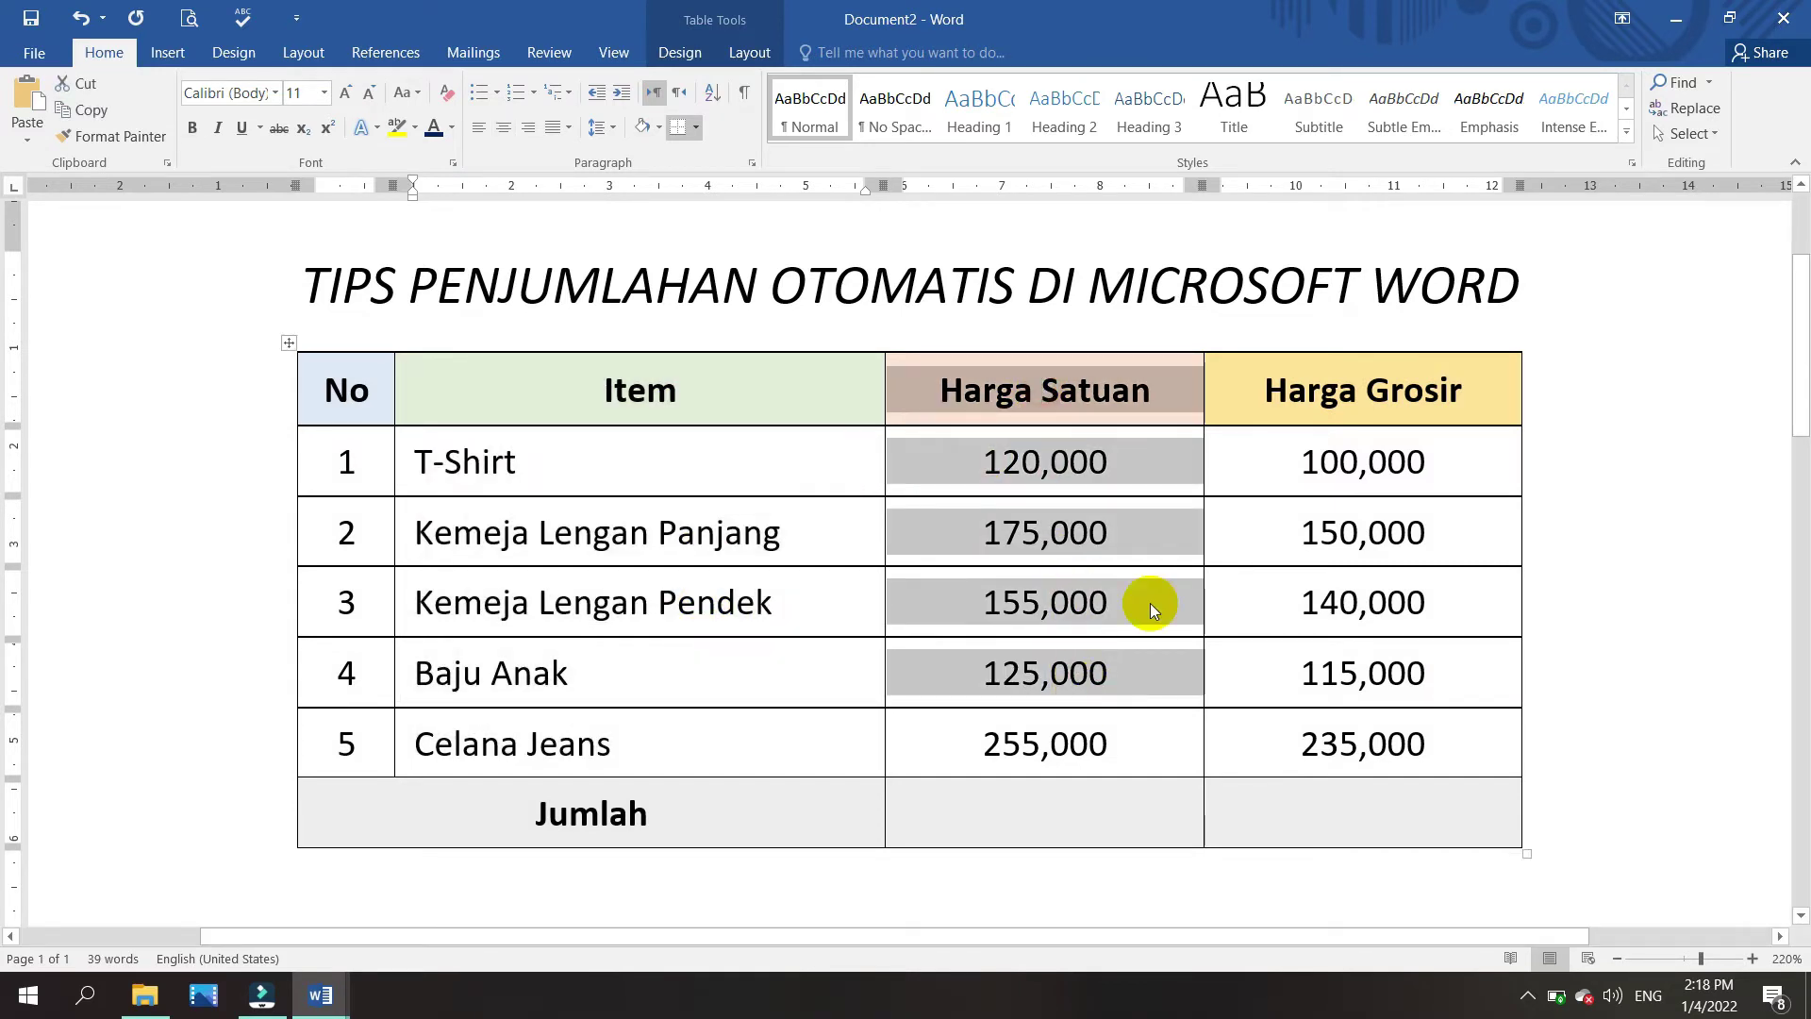
drag(1415, 391, 1386, 745)
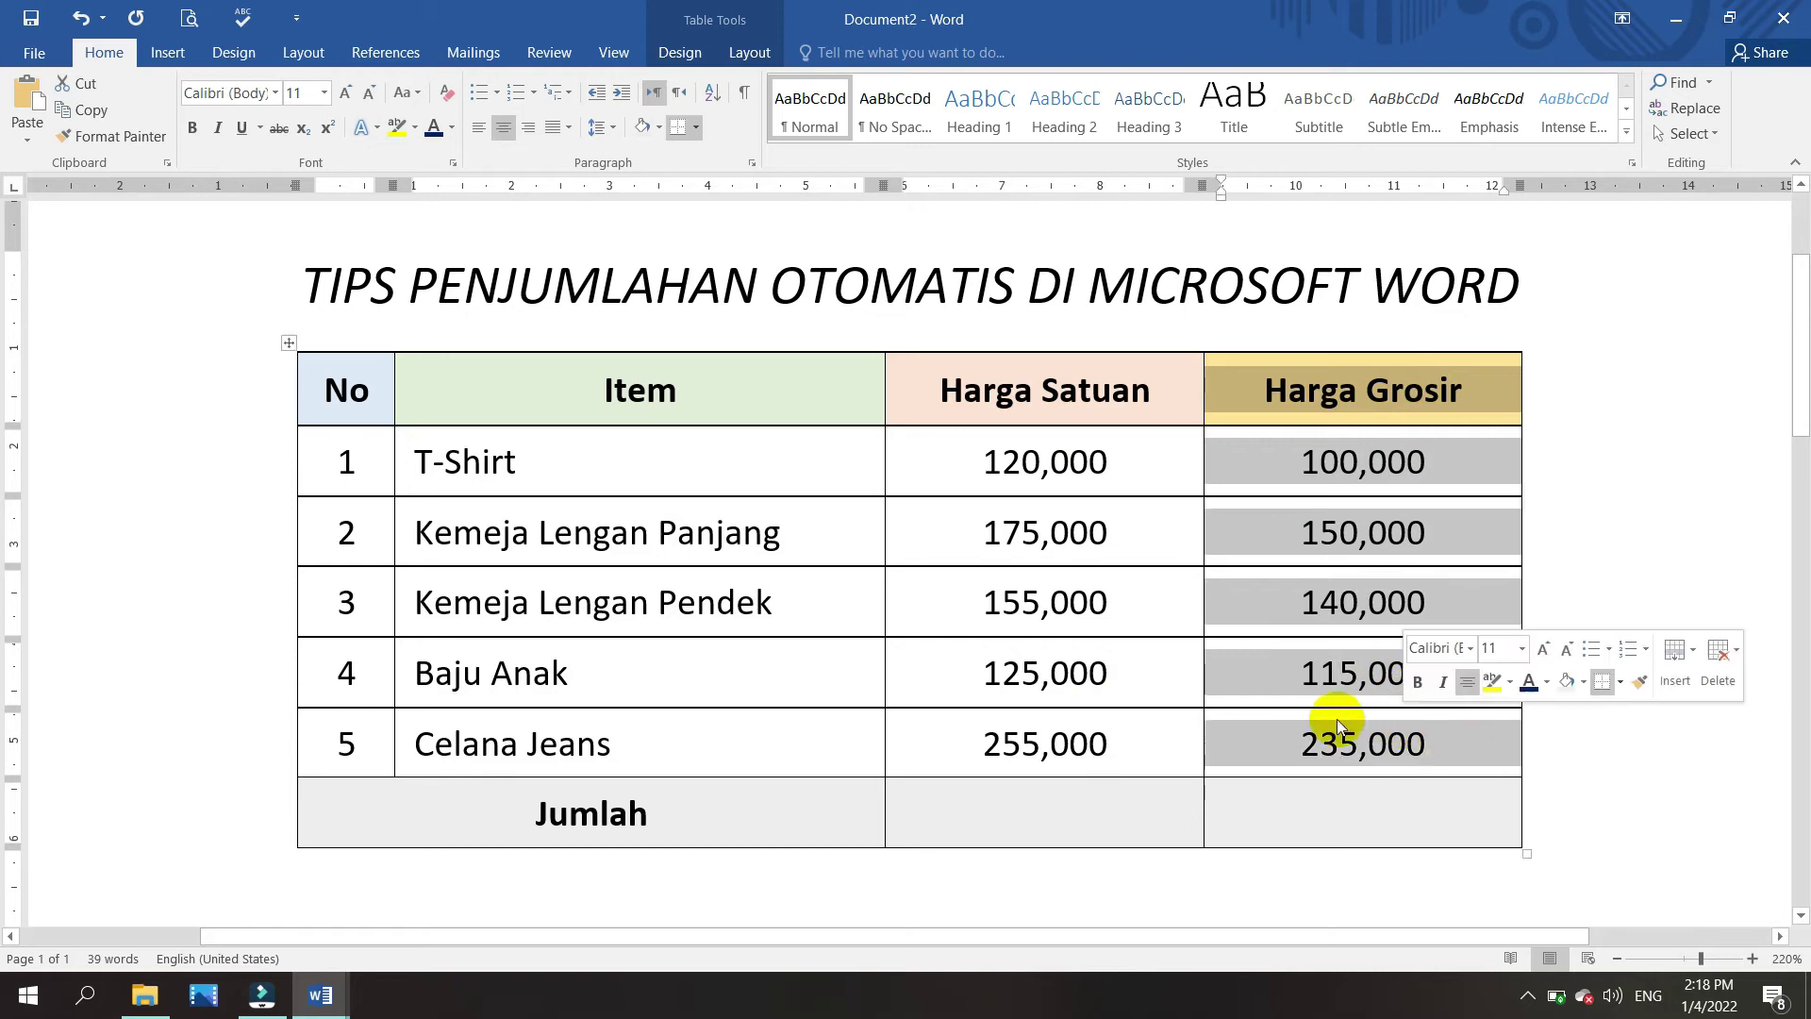
Step: Check the price ranges, then put the cursor in the Harga Satuan Jumlah cell with Layout tools showing
click(1023, 821)
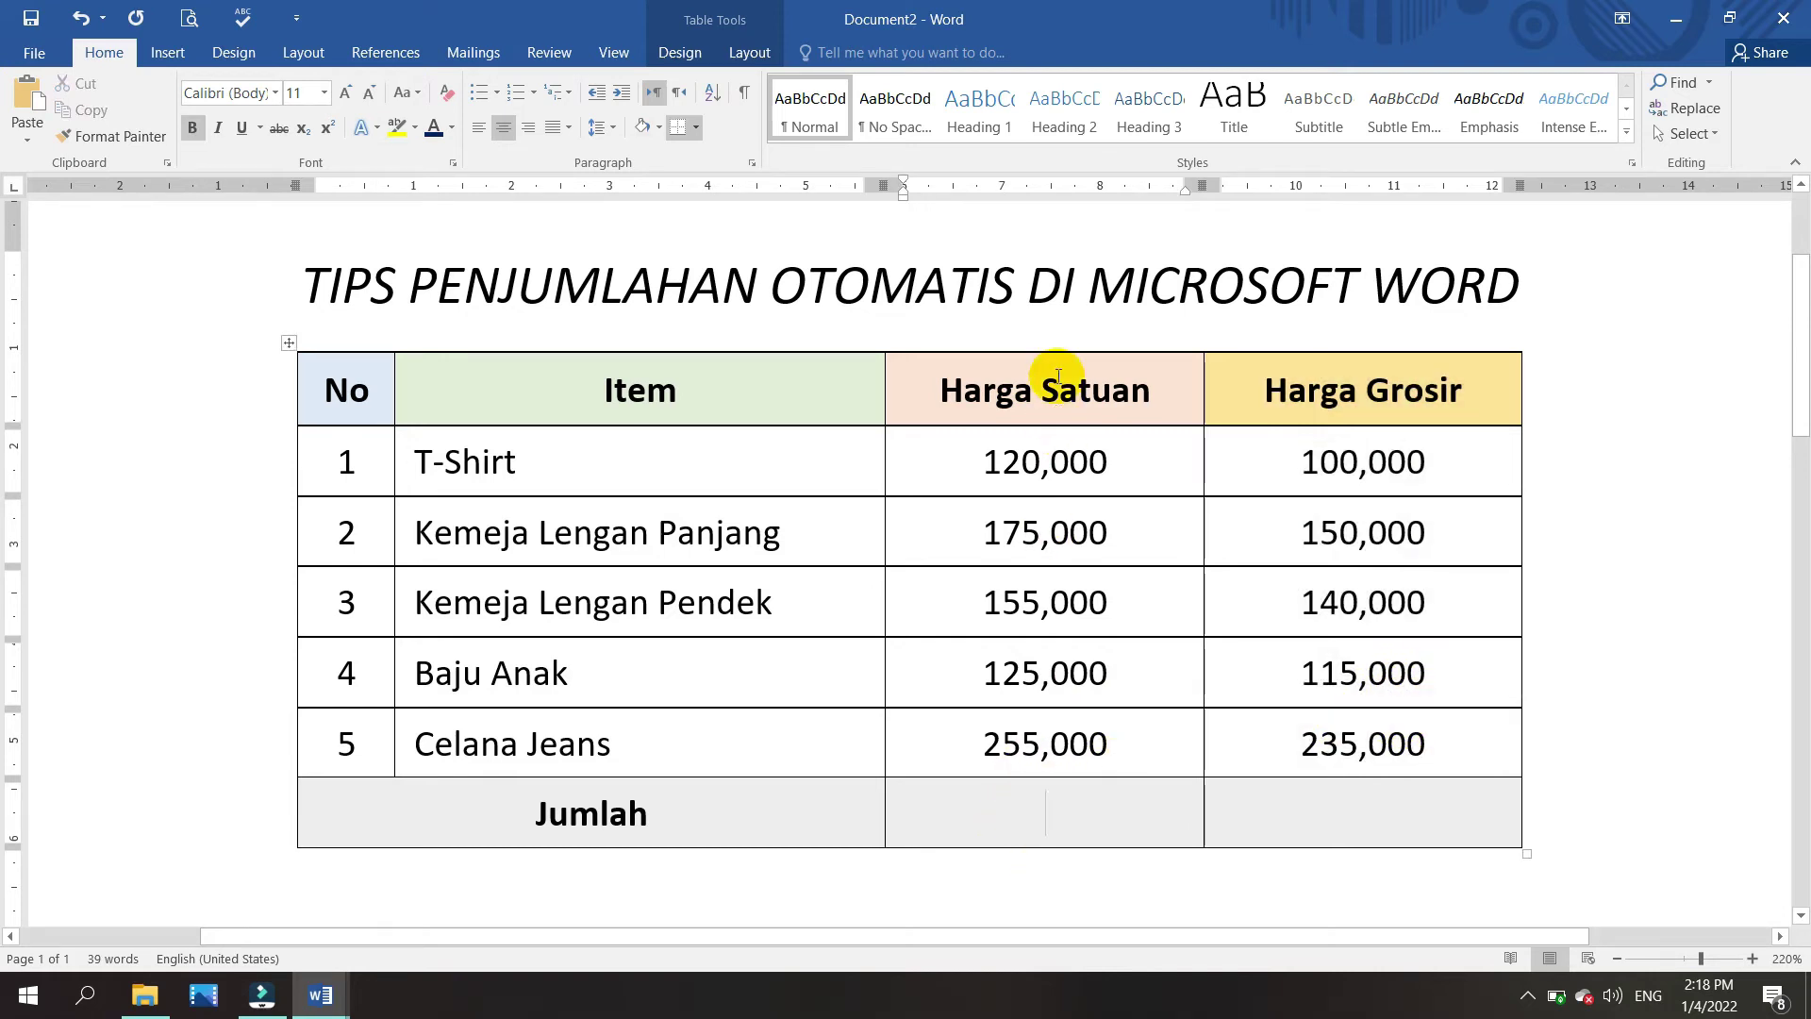
drag(1052, 396, 1060, 792)
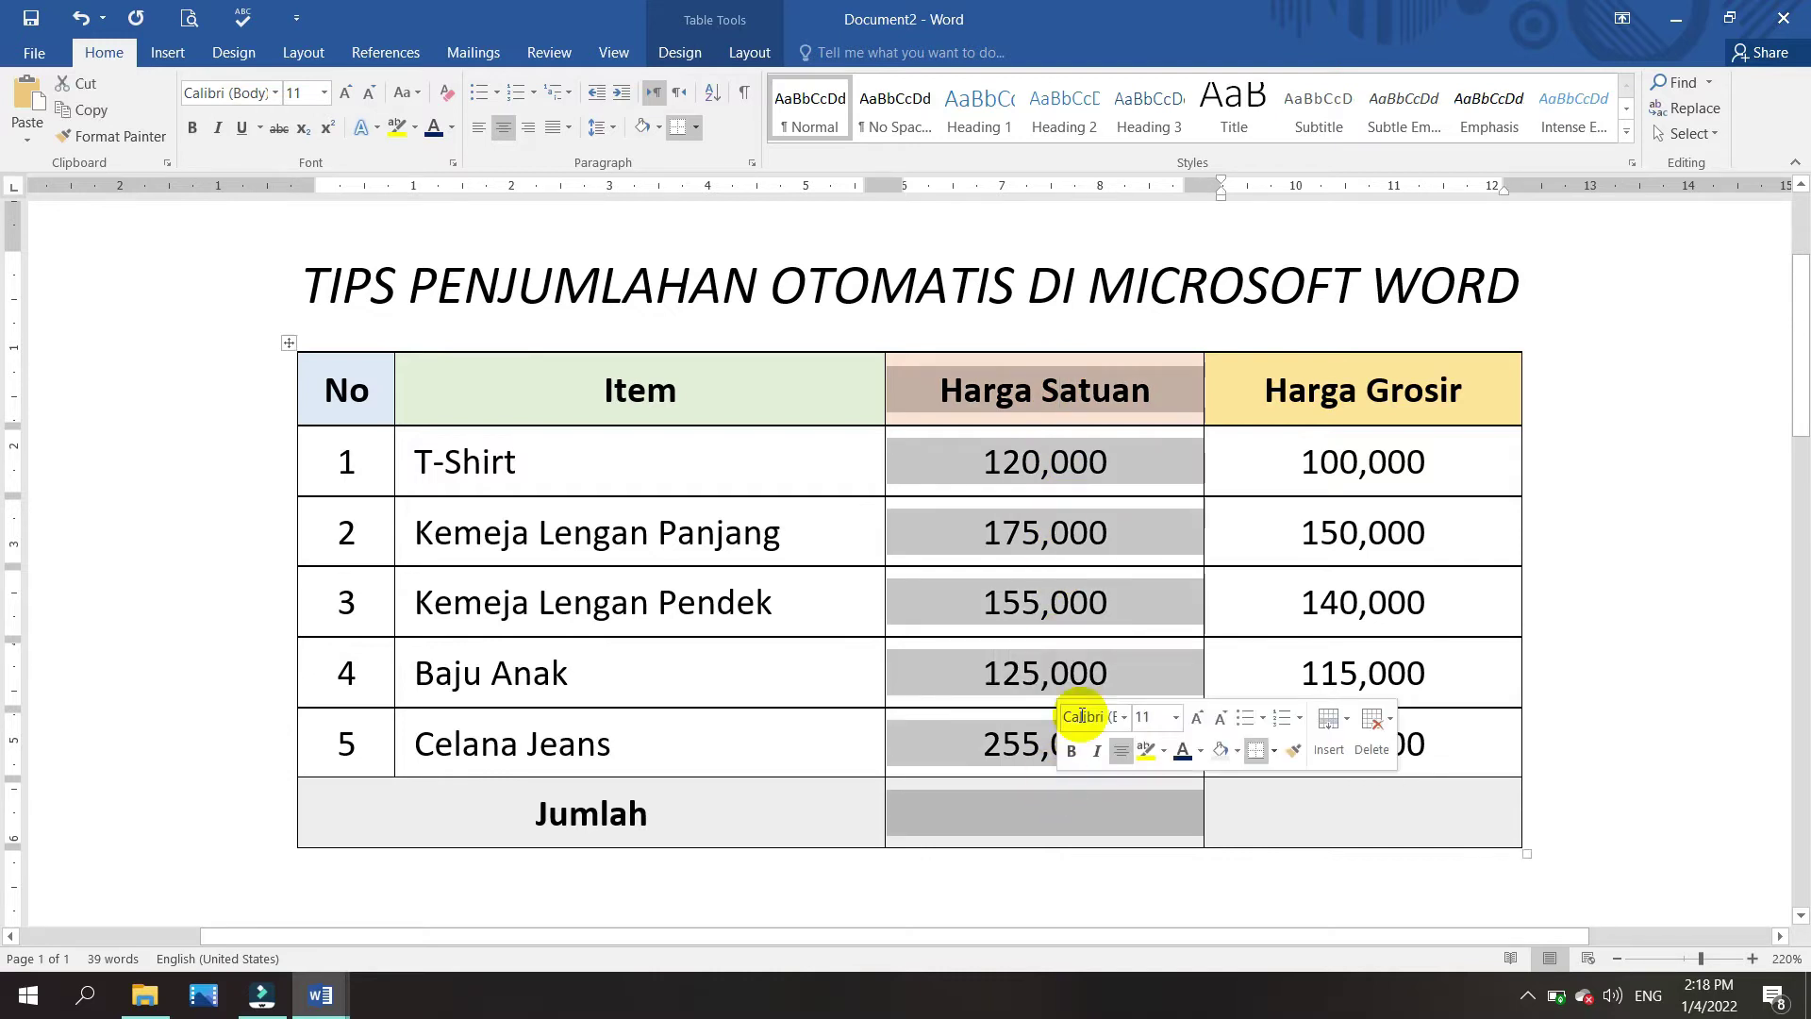
drag(1367, 382, 1357, 806)
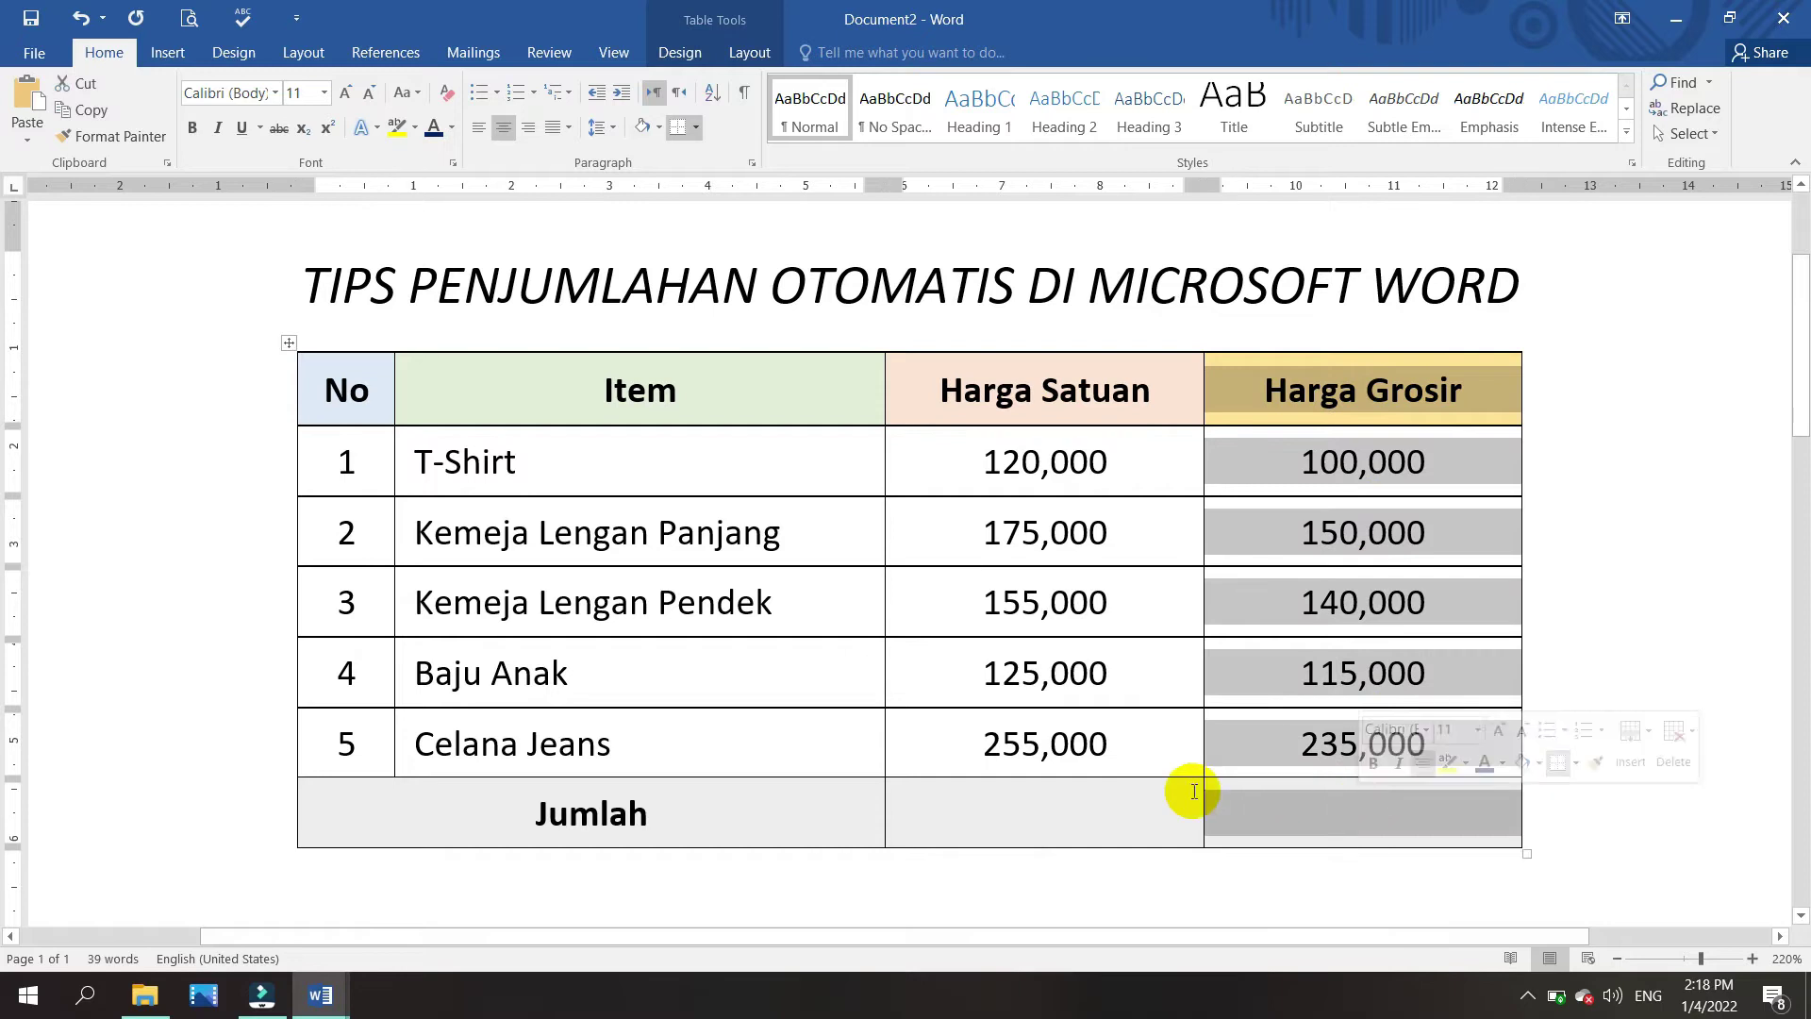
click(1050, 816)
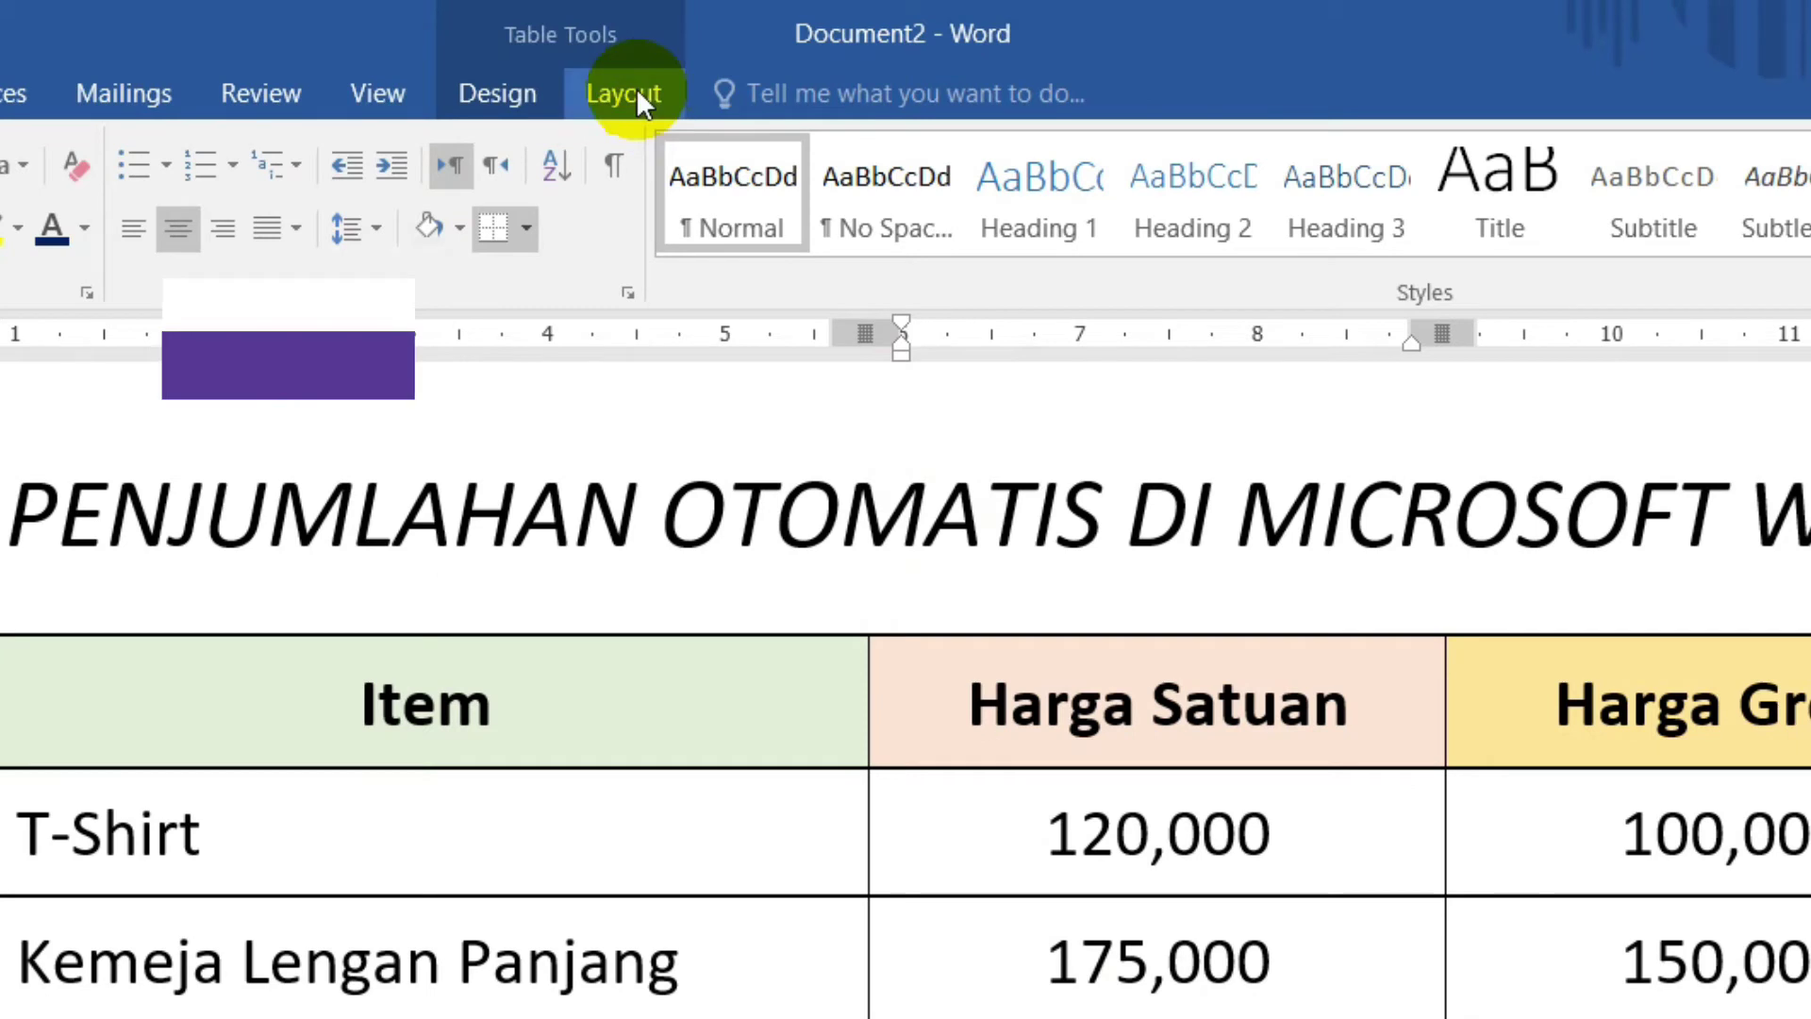
click(756, 49)
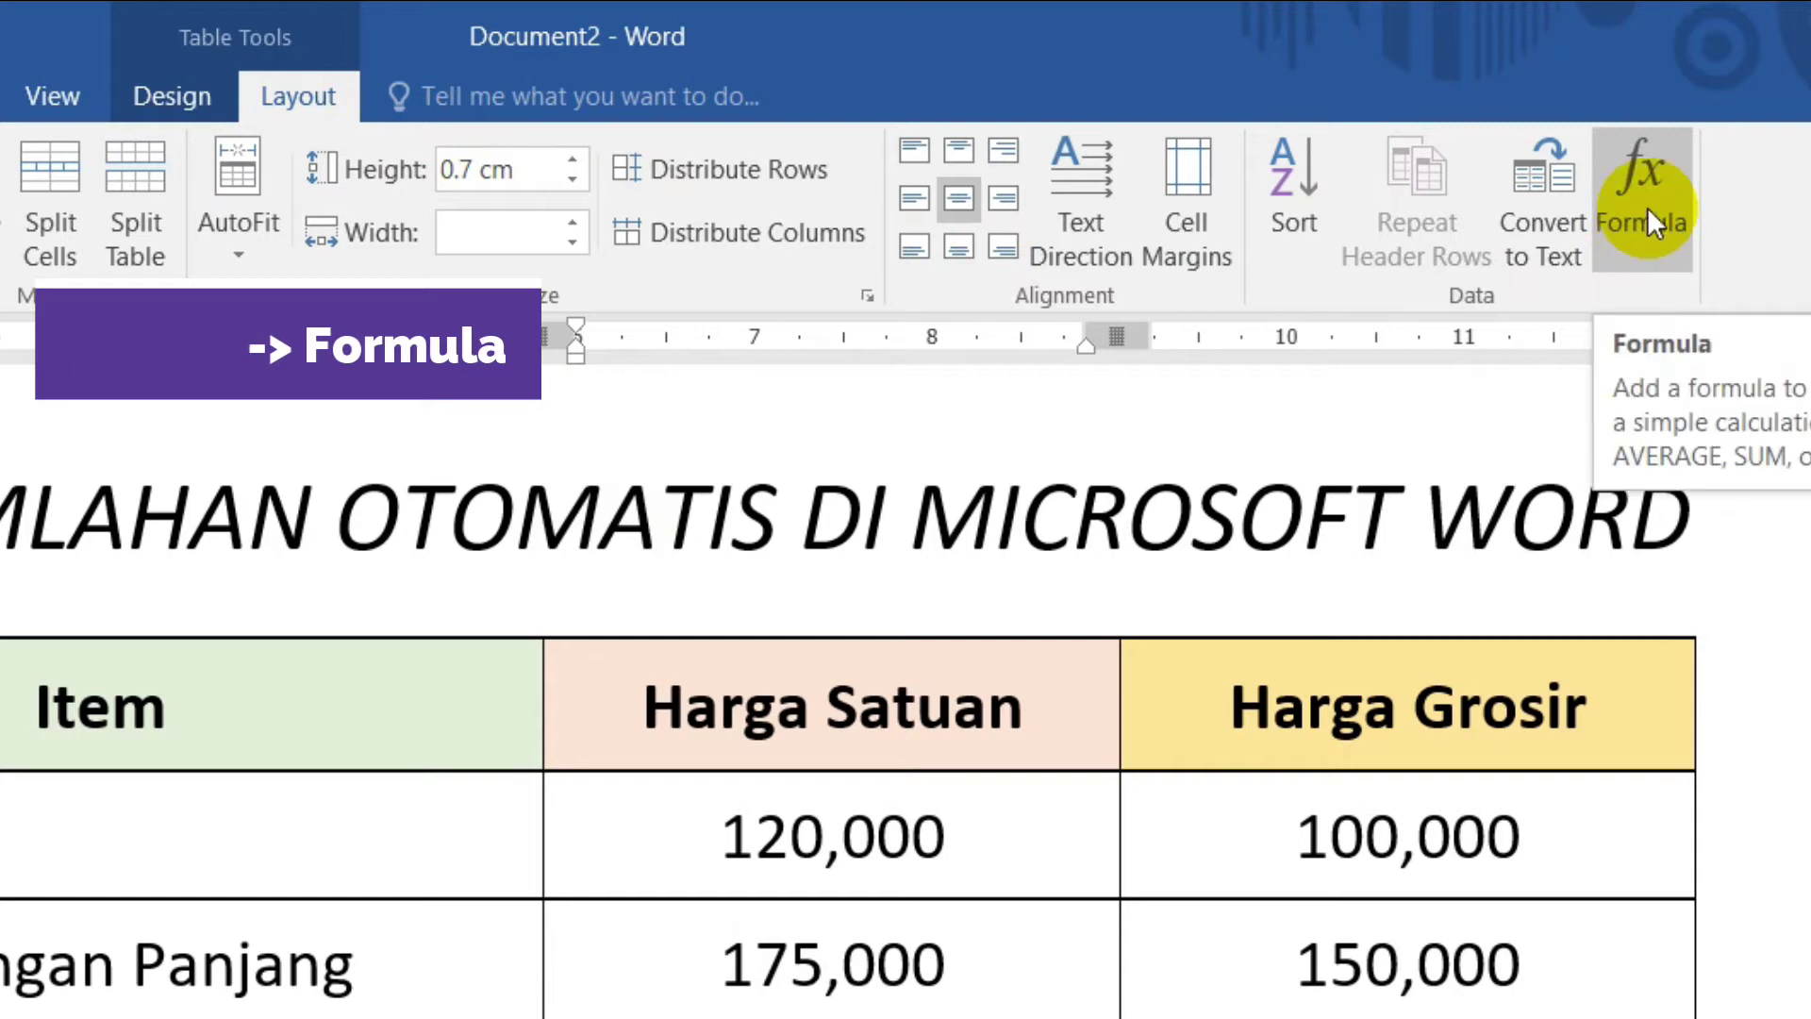
Step: Insert =SUM(ABOVE) with no number format into the Harga Satuan Jumlah cell, giving 830,000
click(1647, 209)
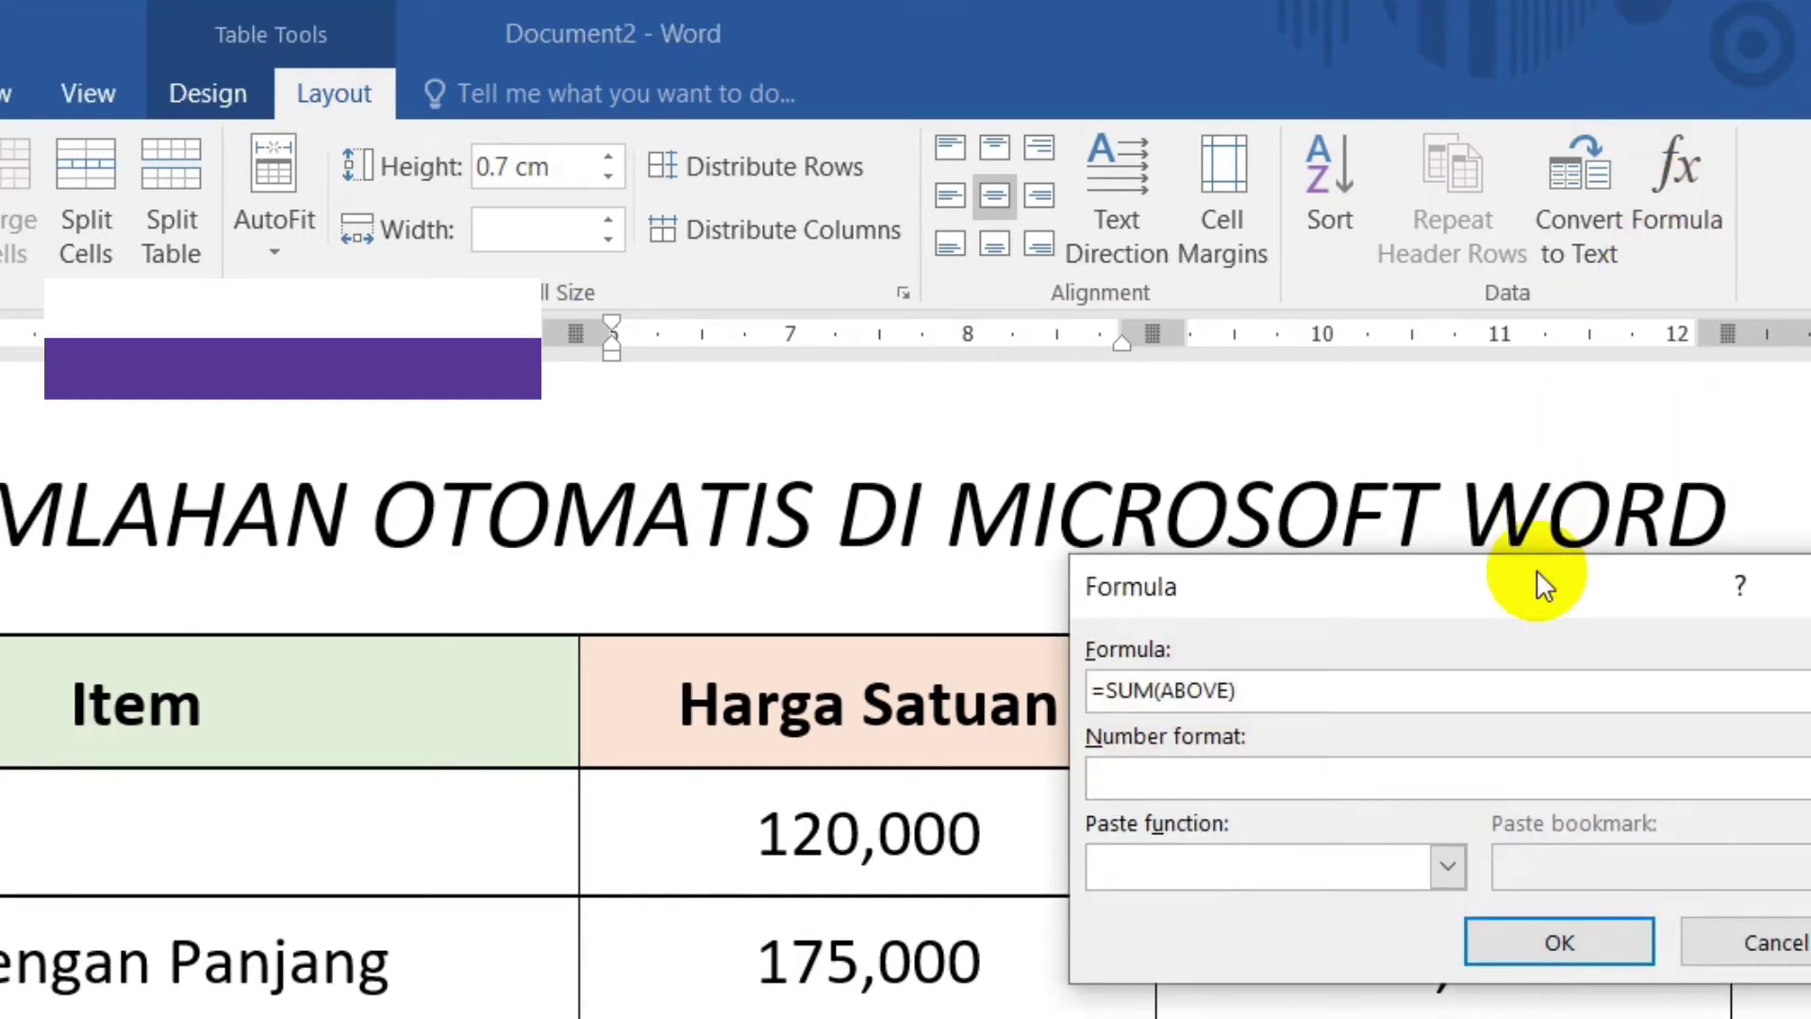
drag(1528, 589, 1072, 505)
drag(966, 455, 944, 461)
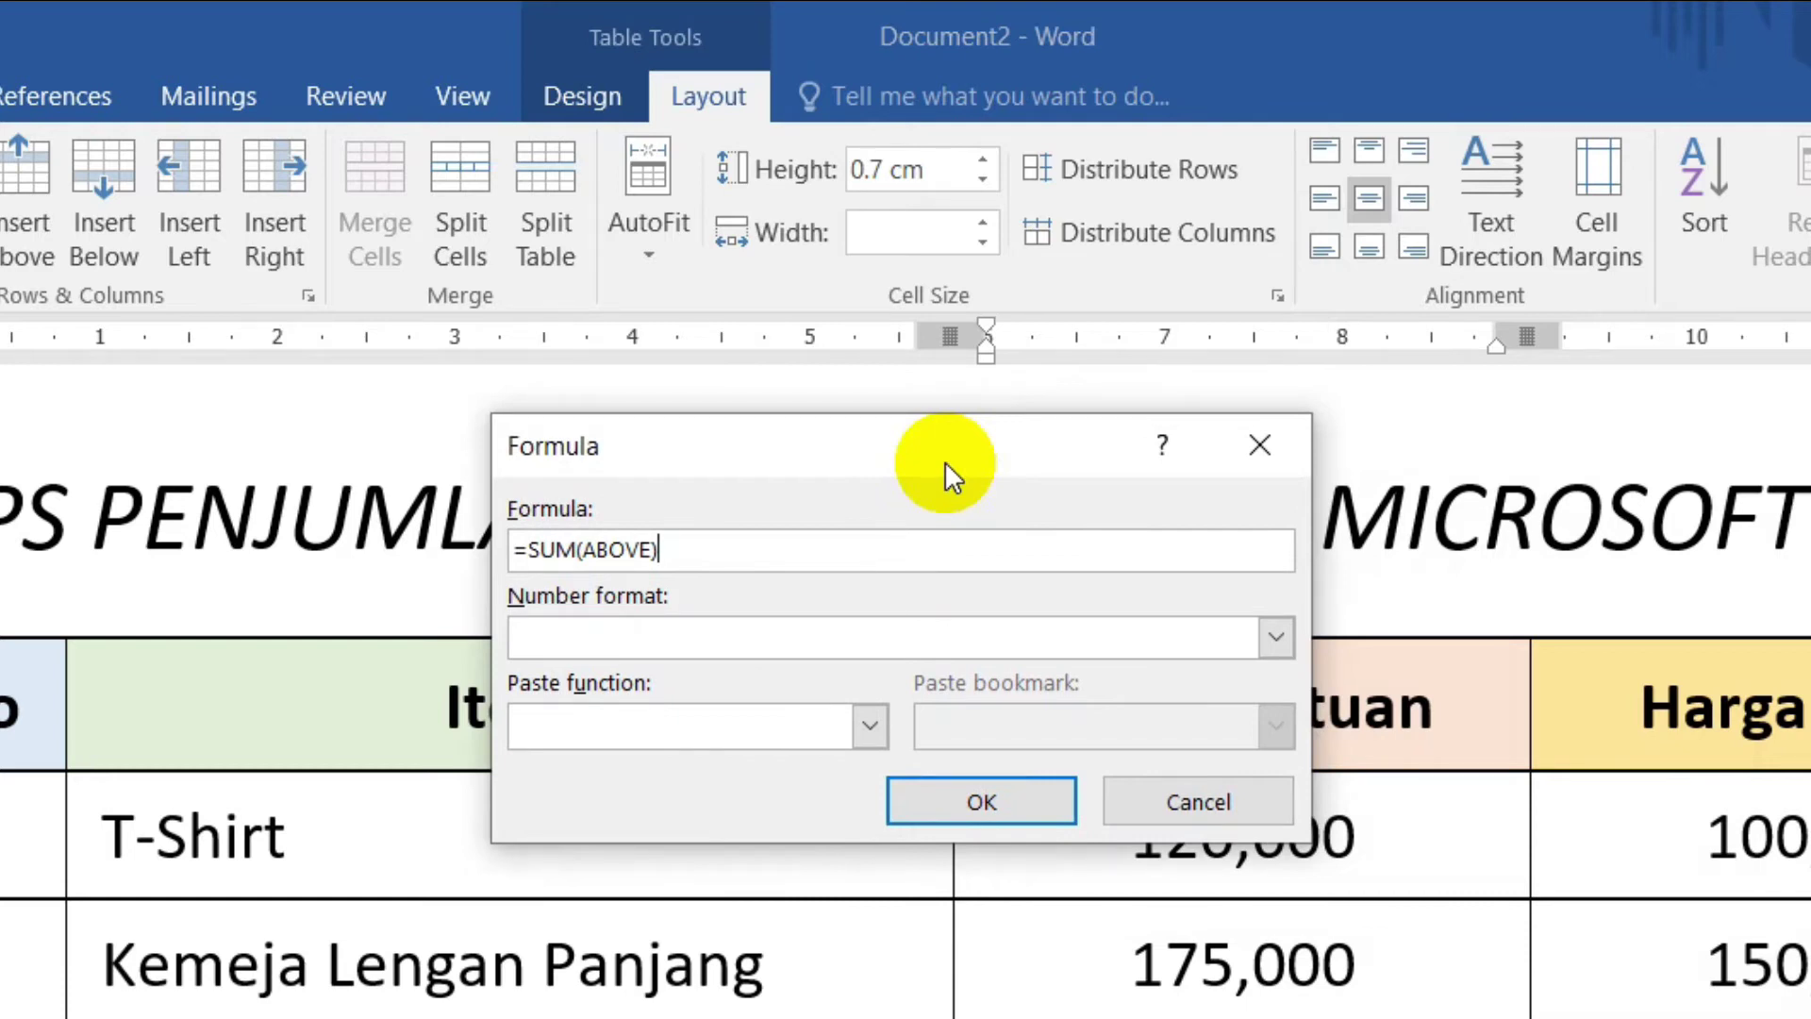
click(804, 561)
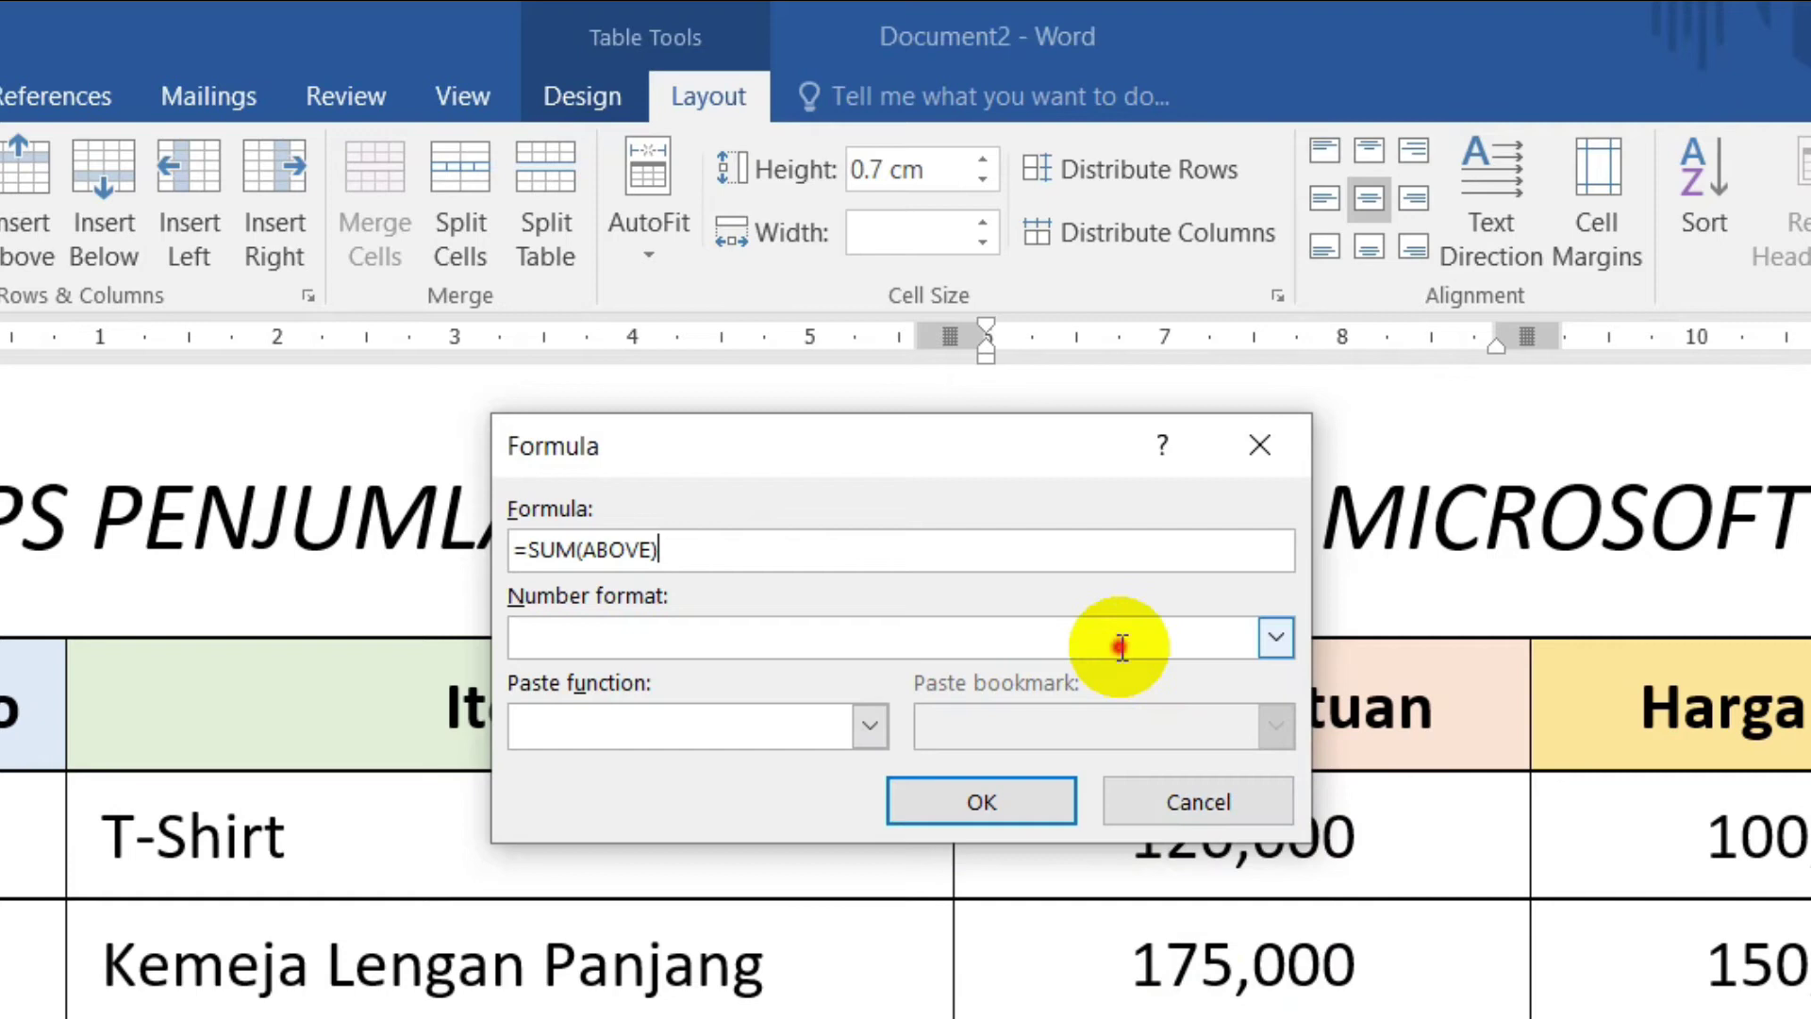
click(1276, 649)
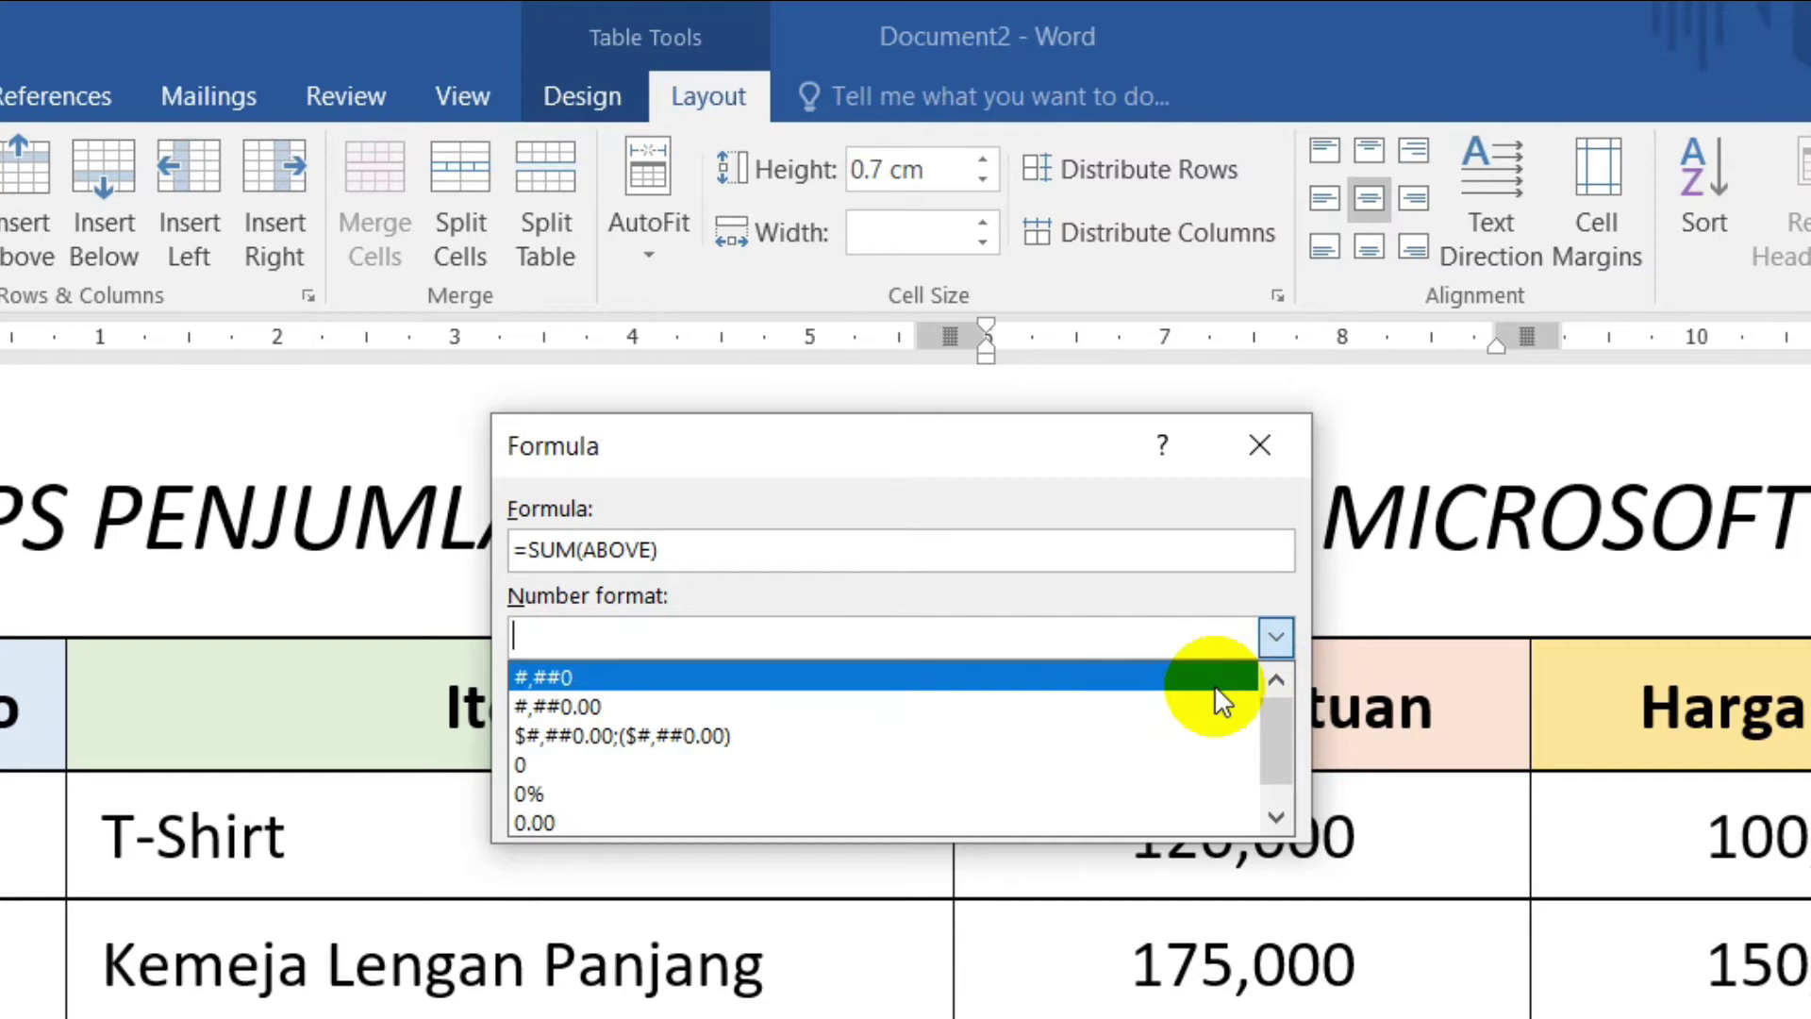
click(1217, 698)
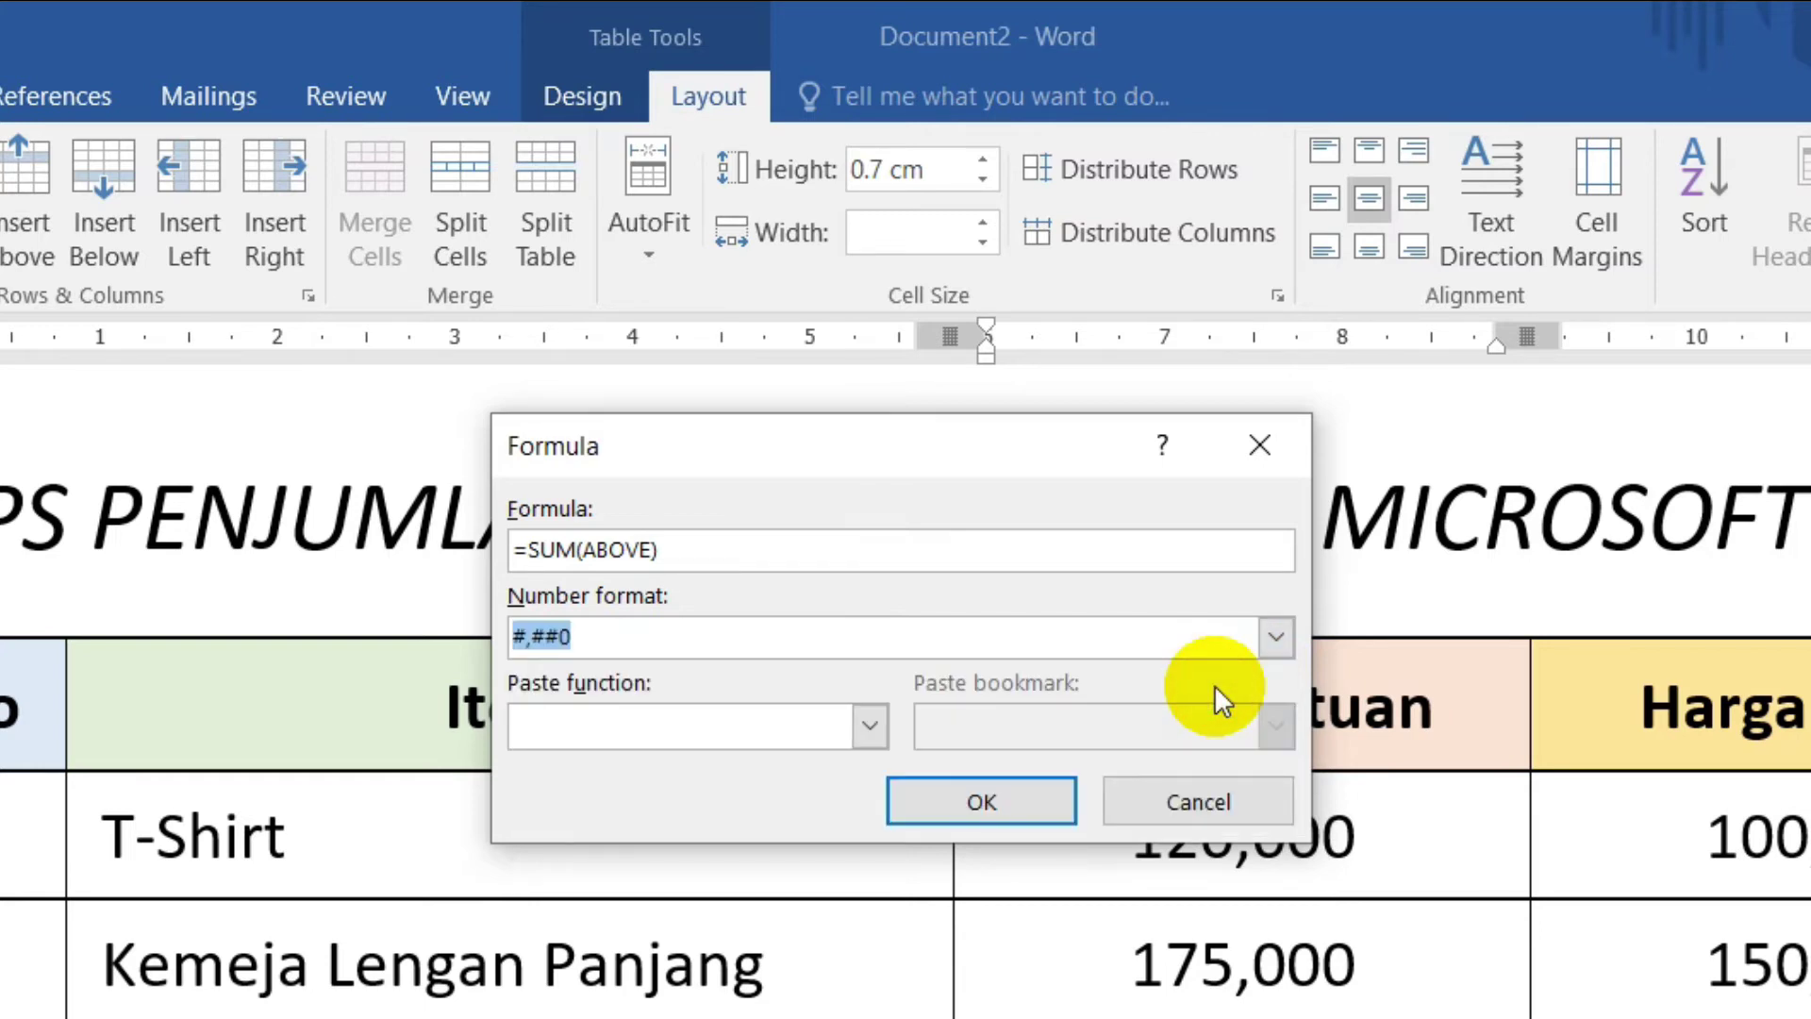
click(1275, 641)
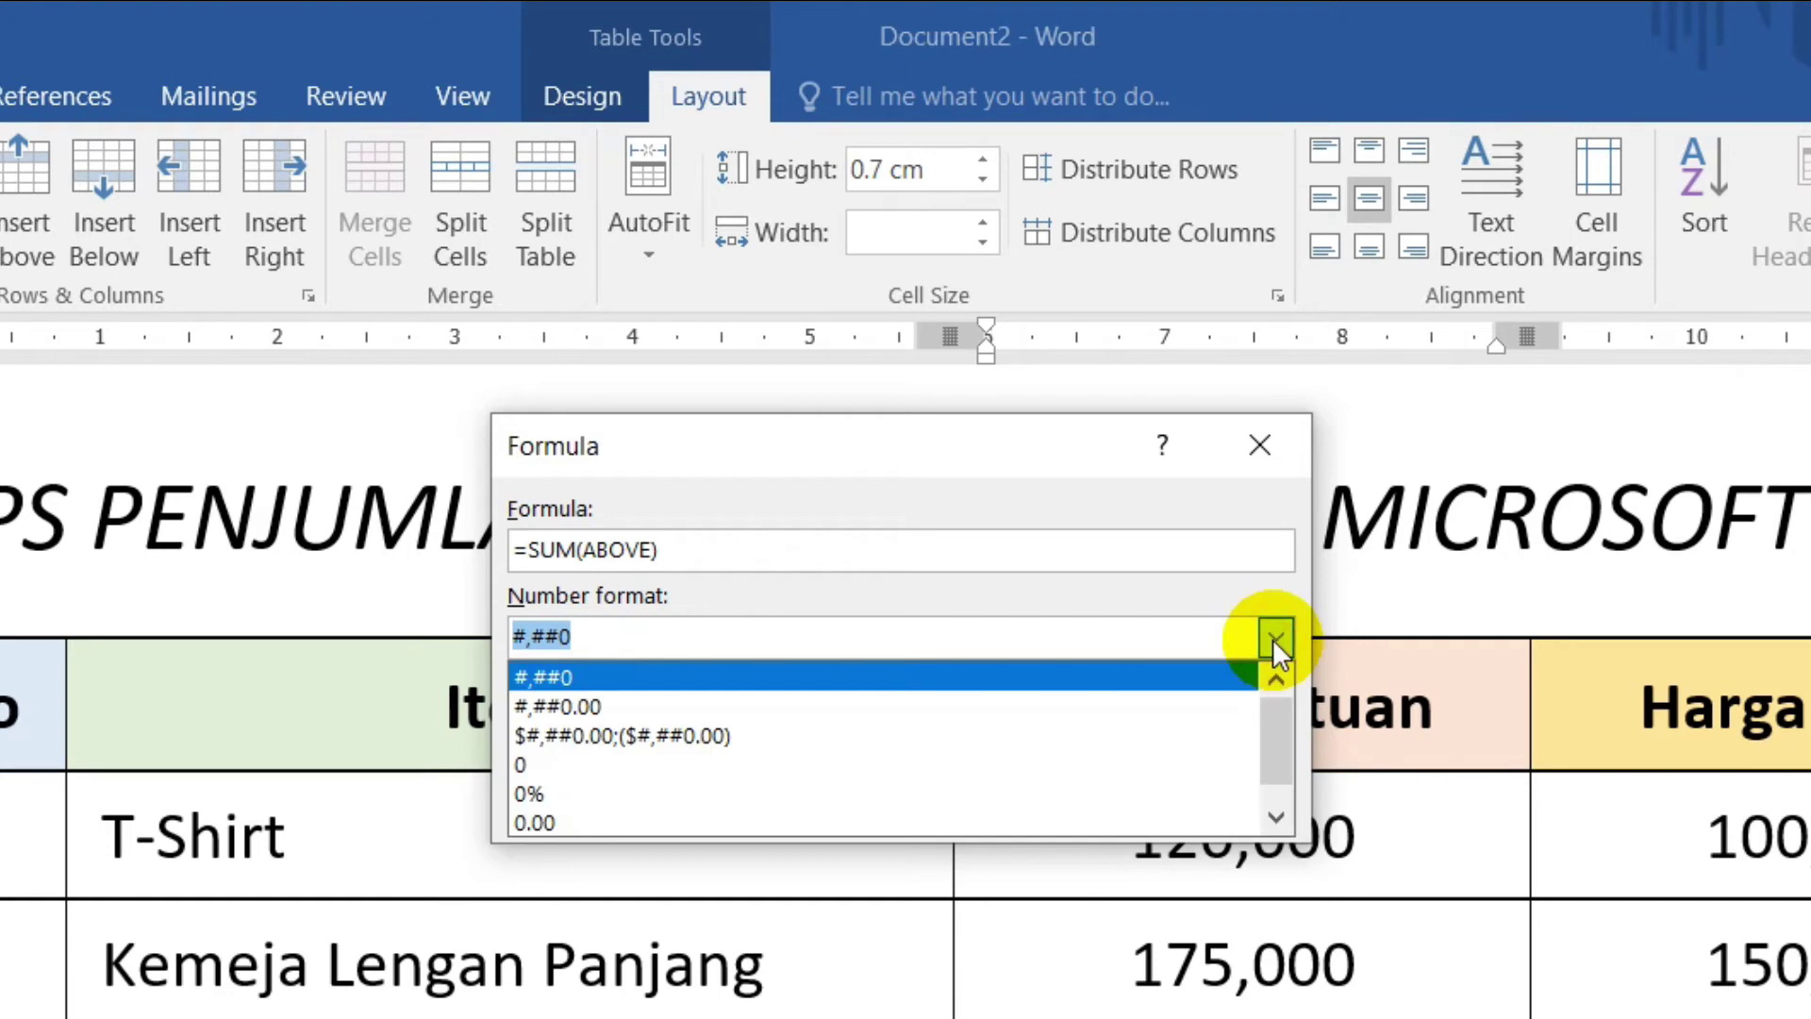
key(BackSpace)
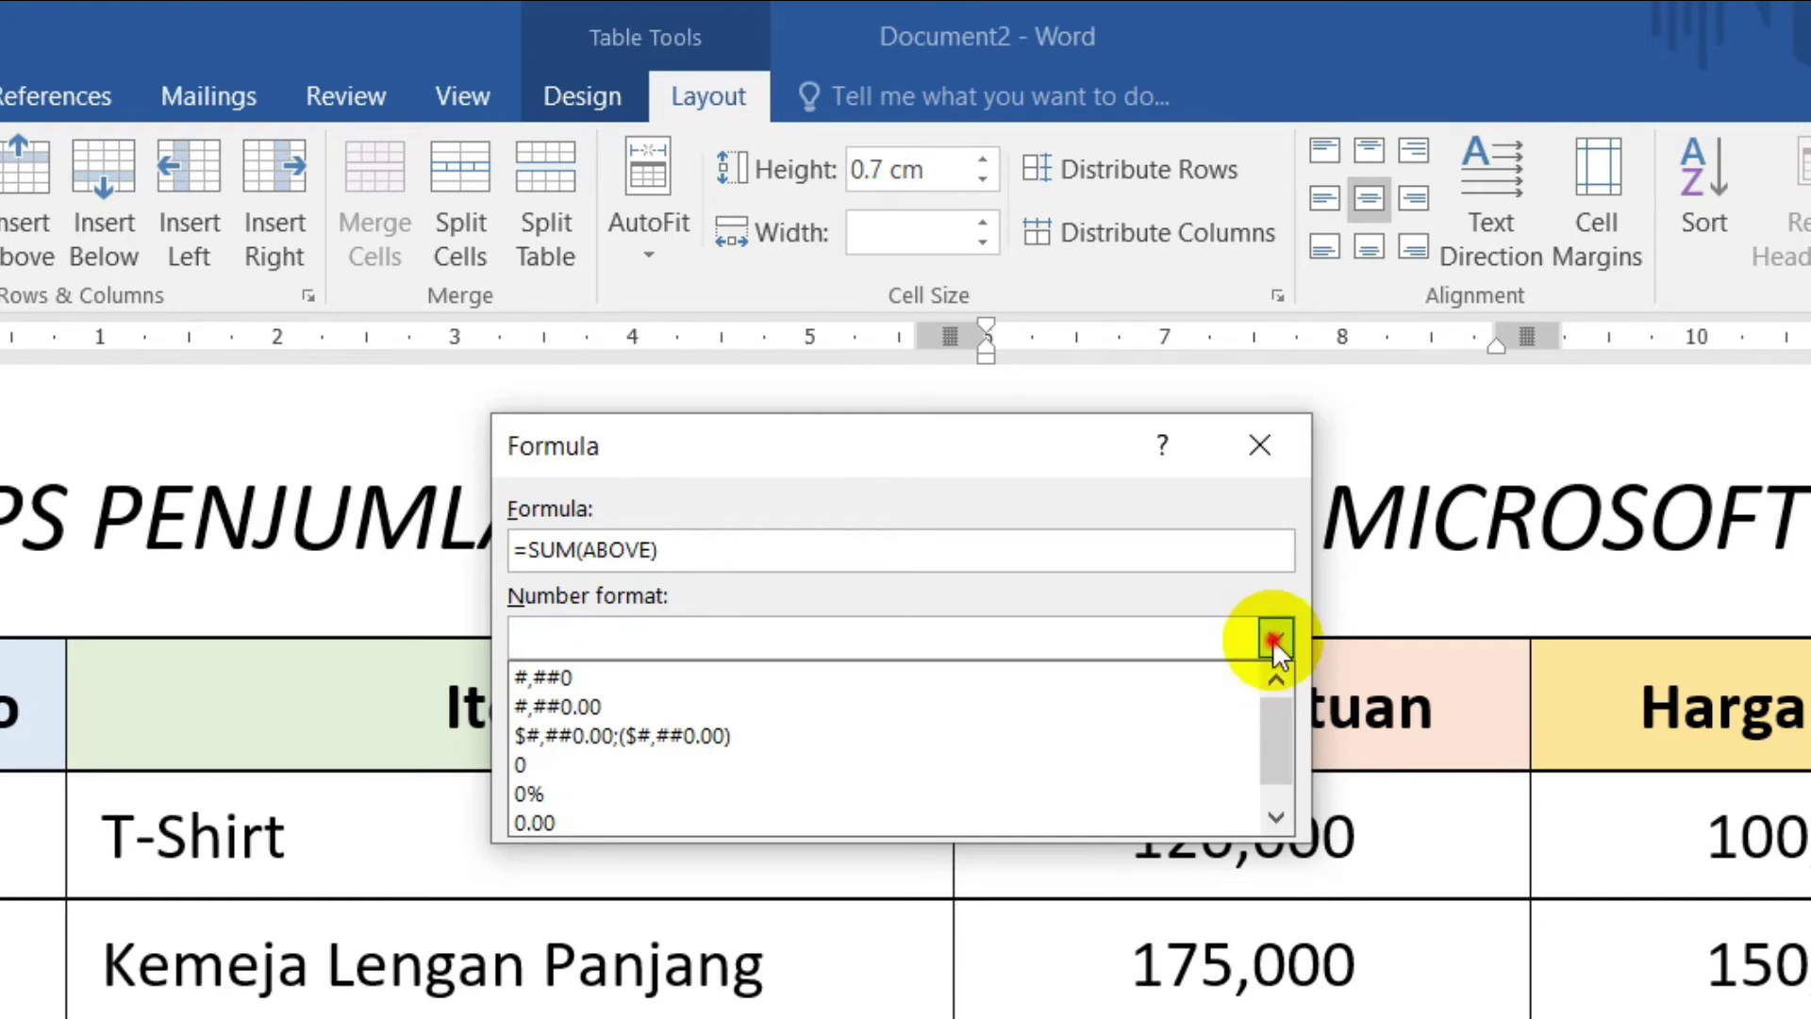
click(1273, 642)
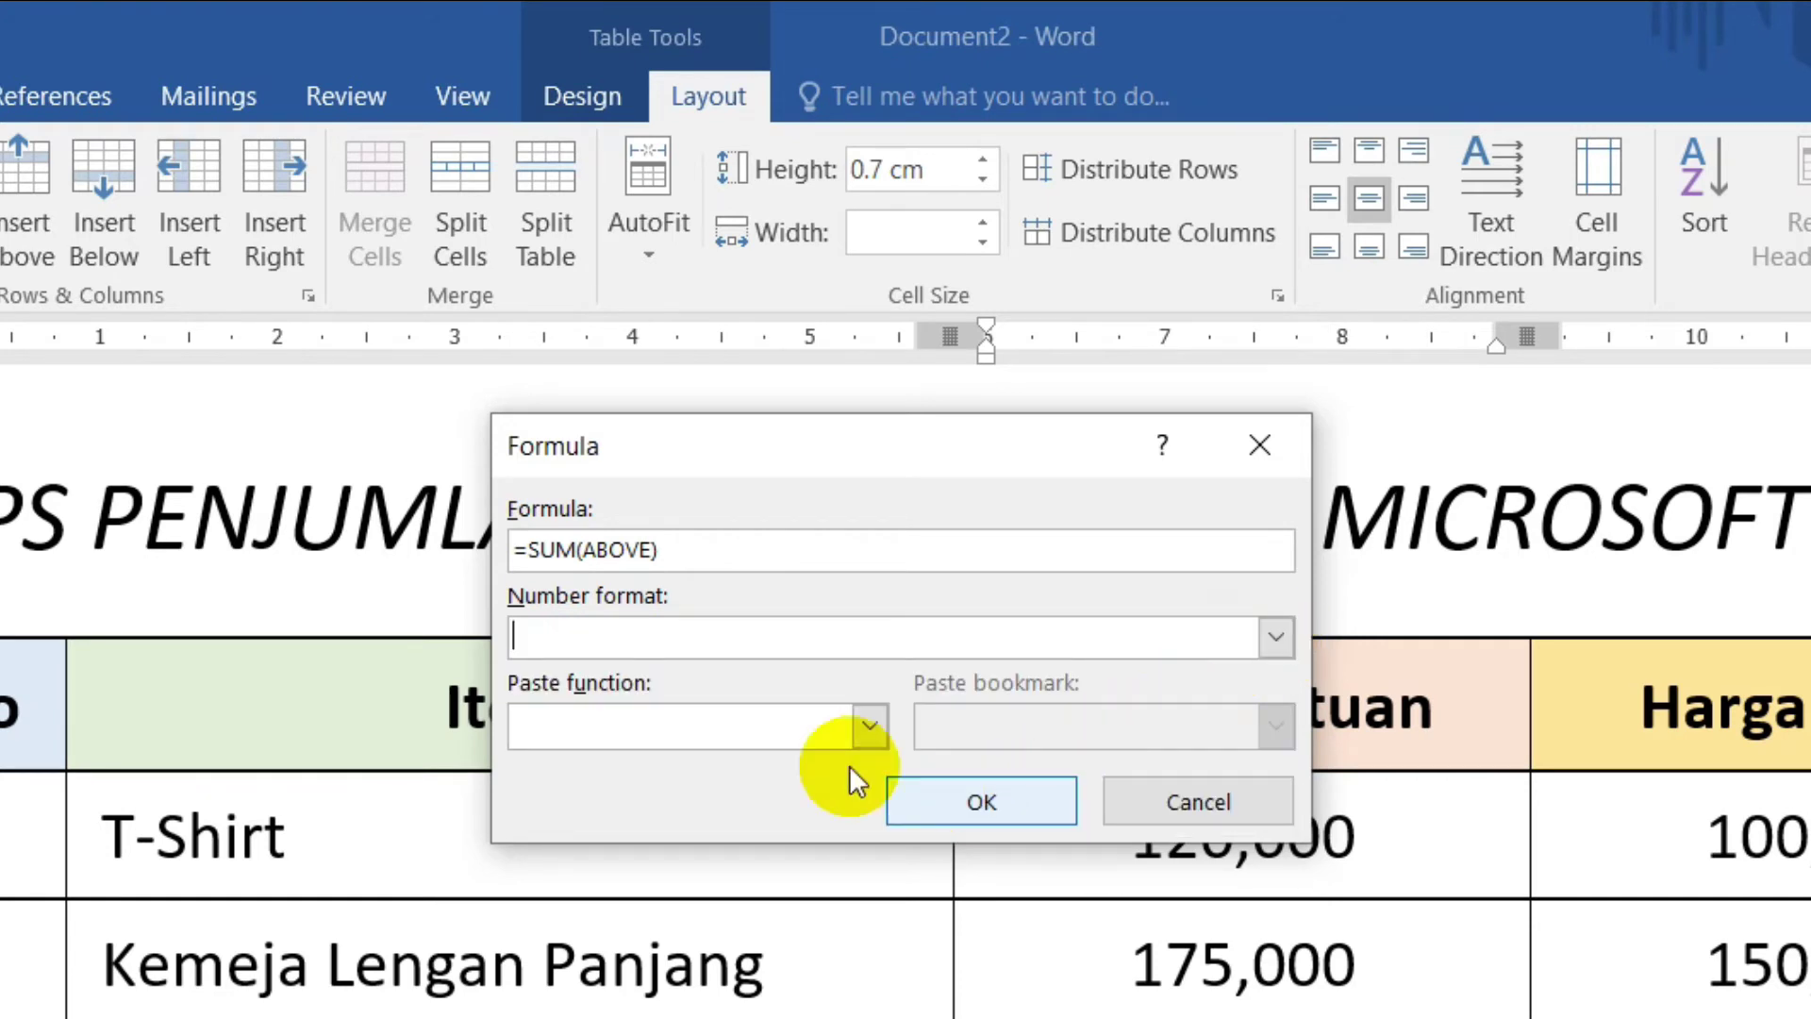
click(965, 805)
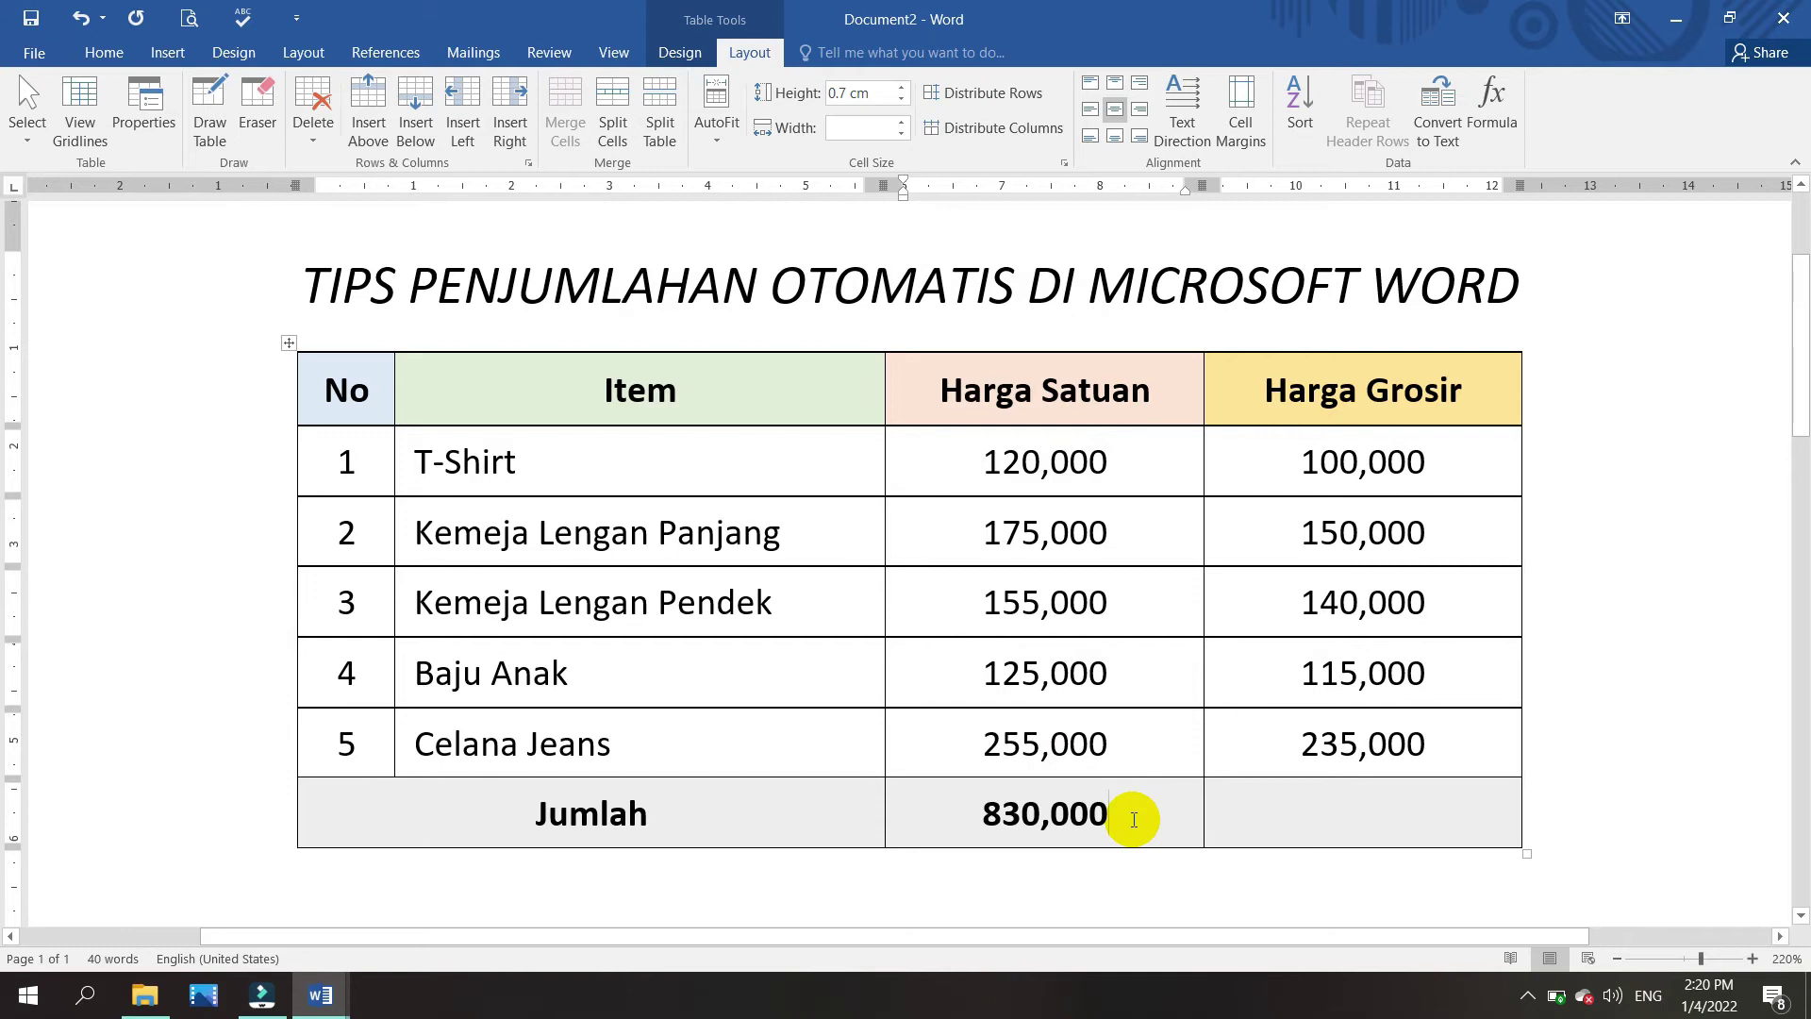
drag(1127, 394, 1091, 732)
click(977, 831)
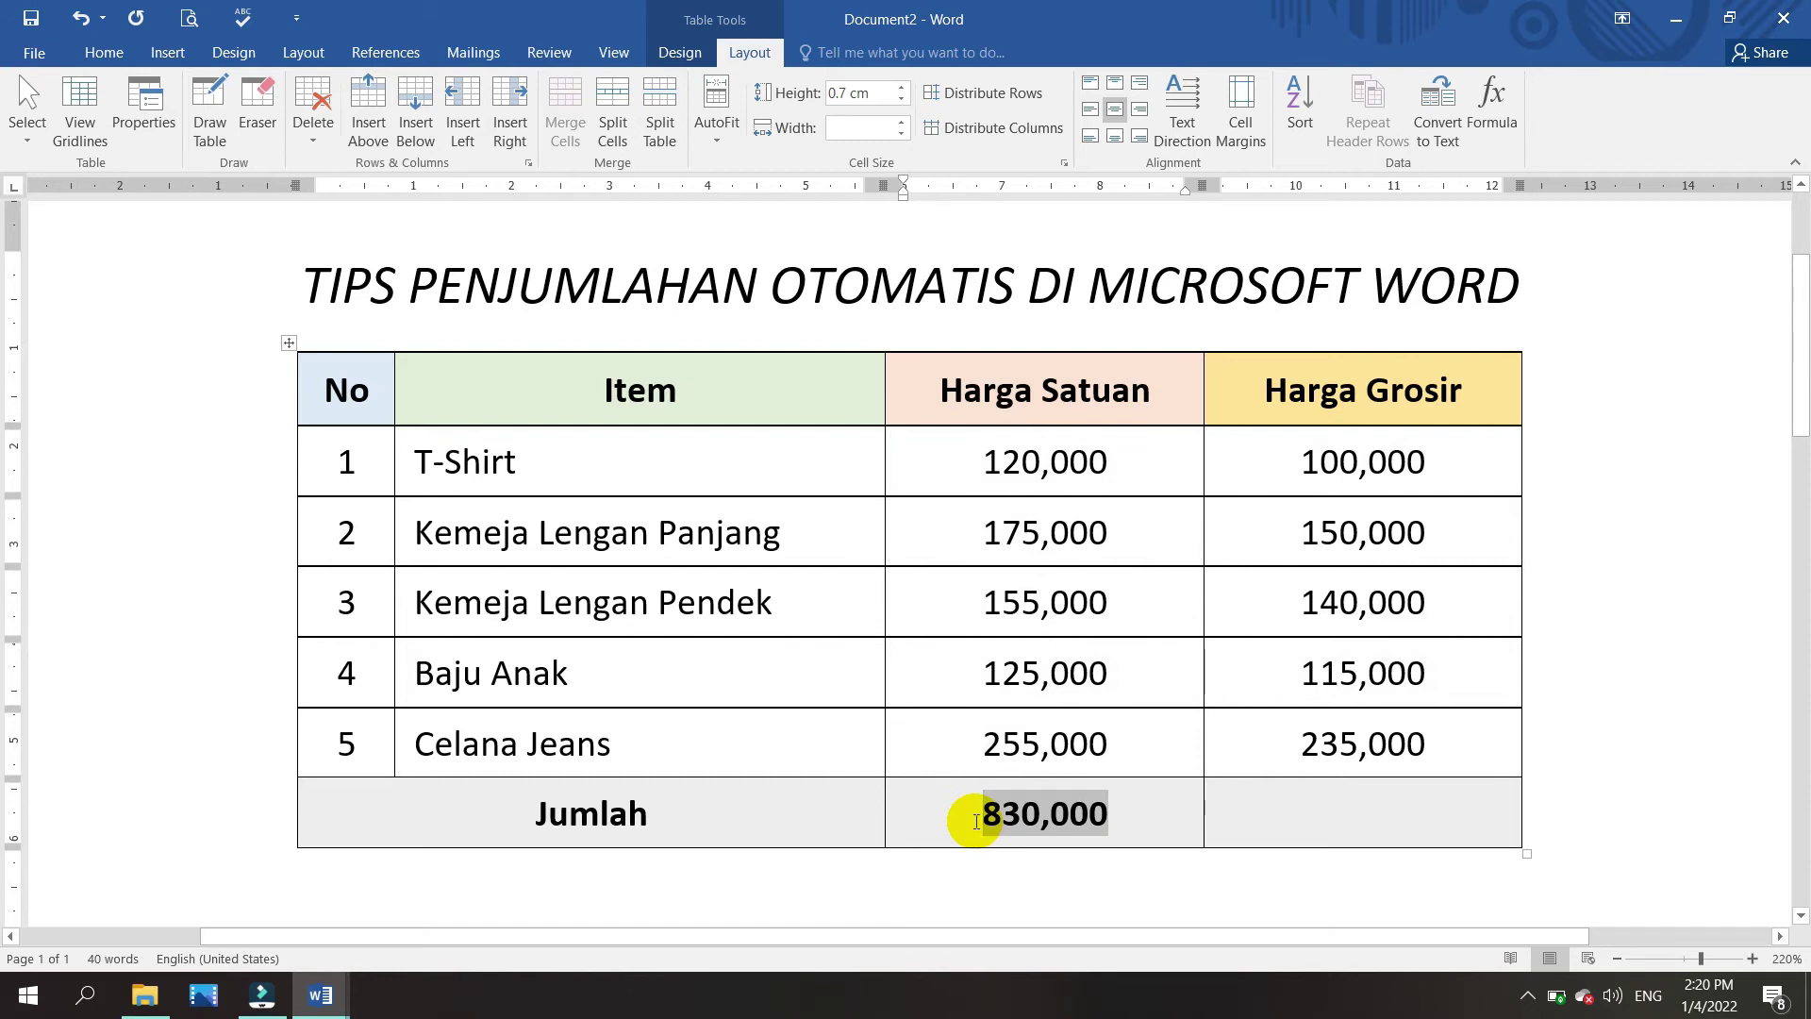
click(1364, 823)
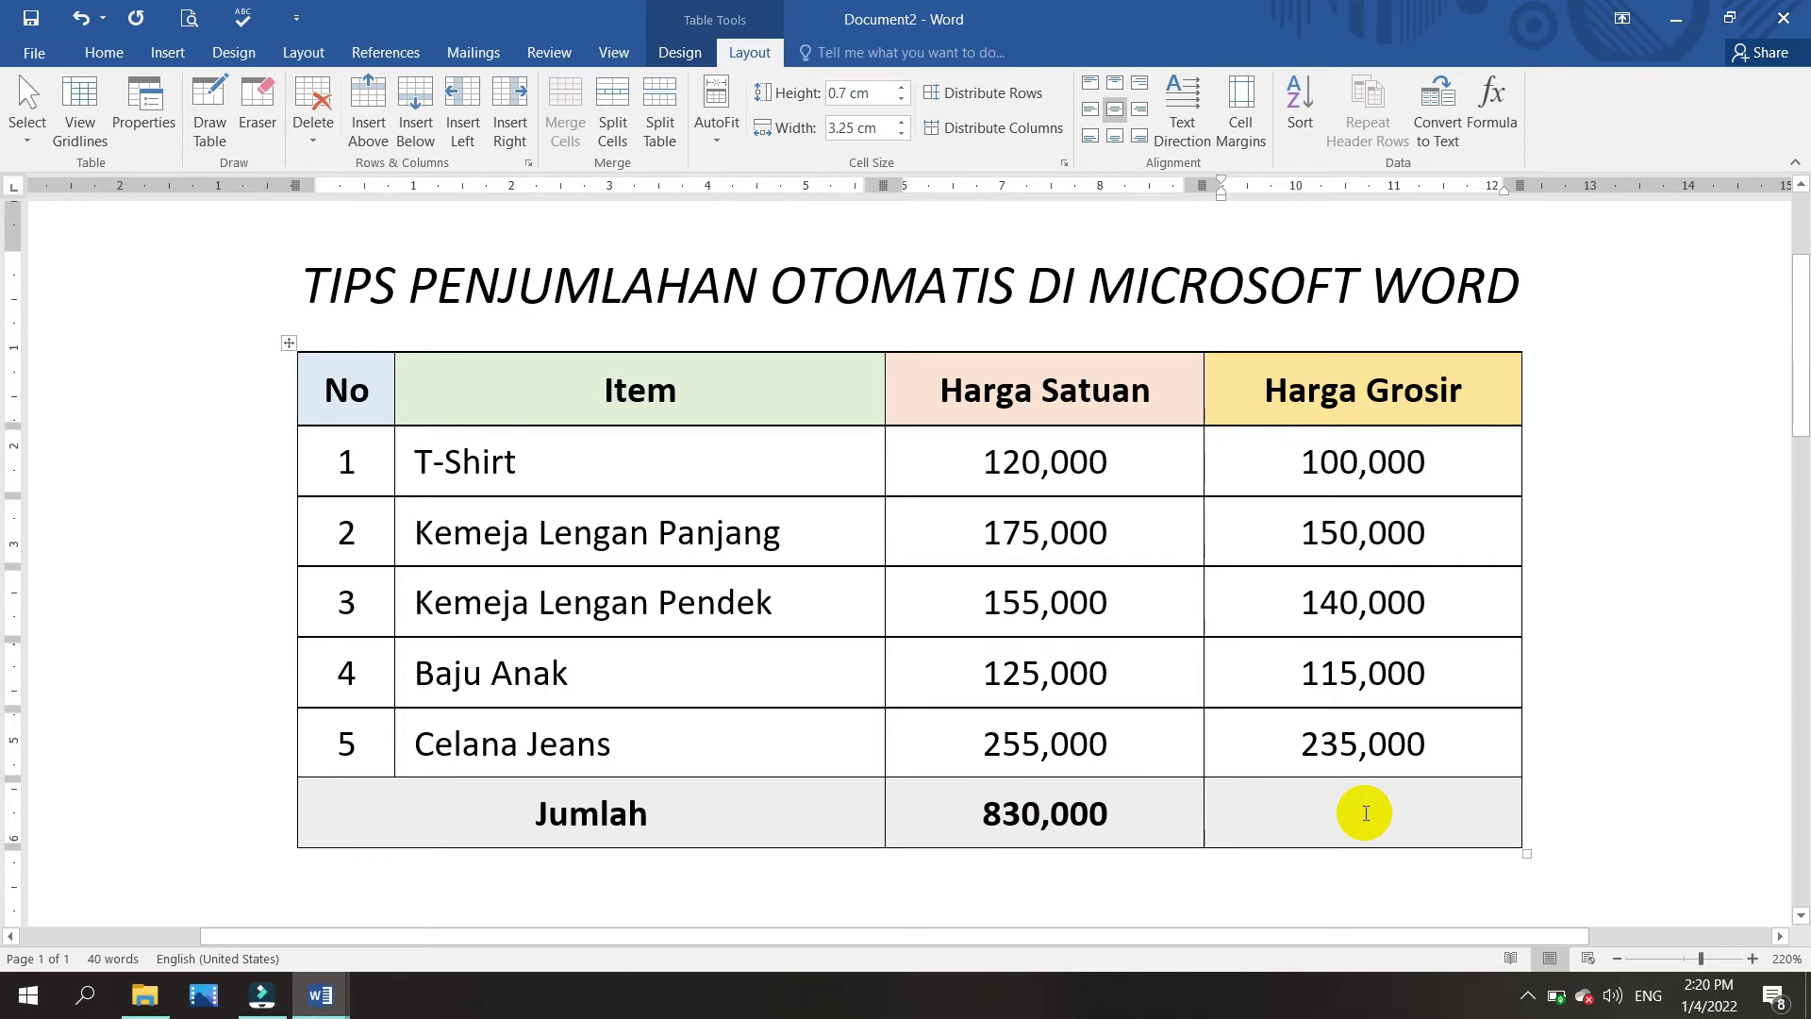
click(1214, 800)
click(1379, 816)
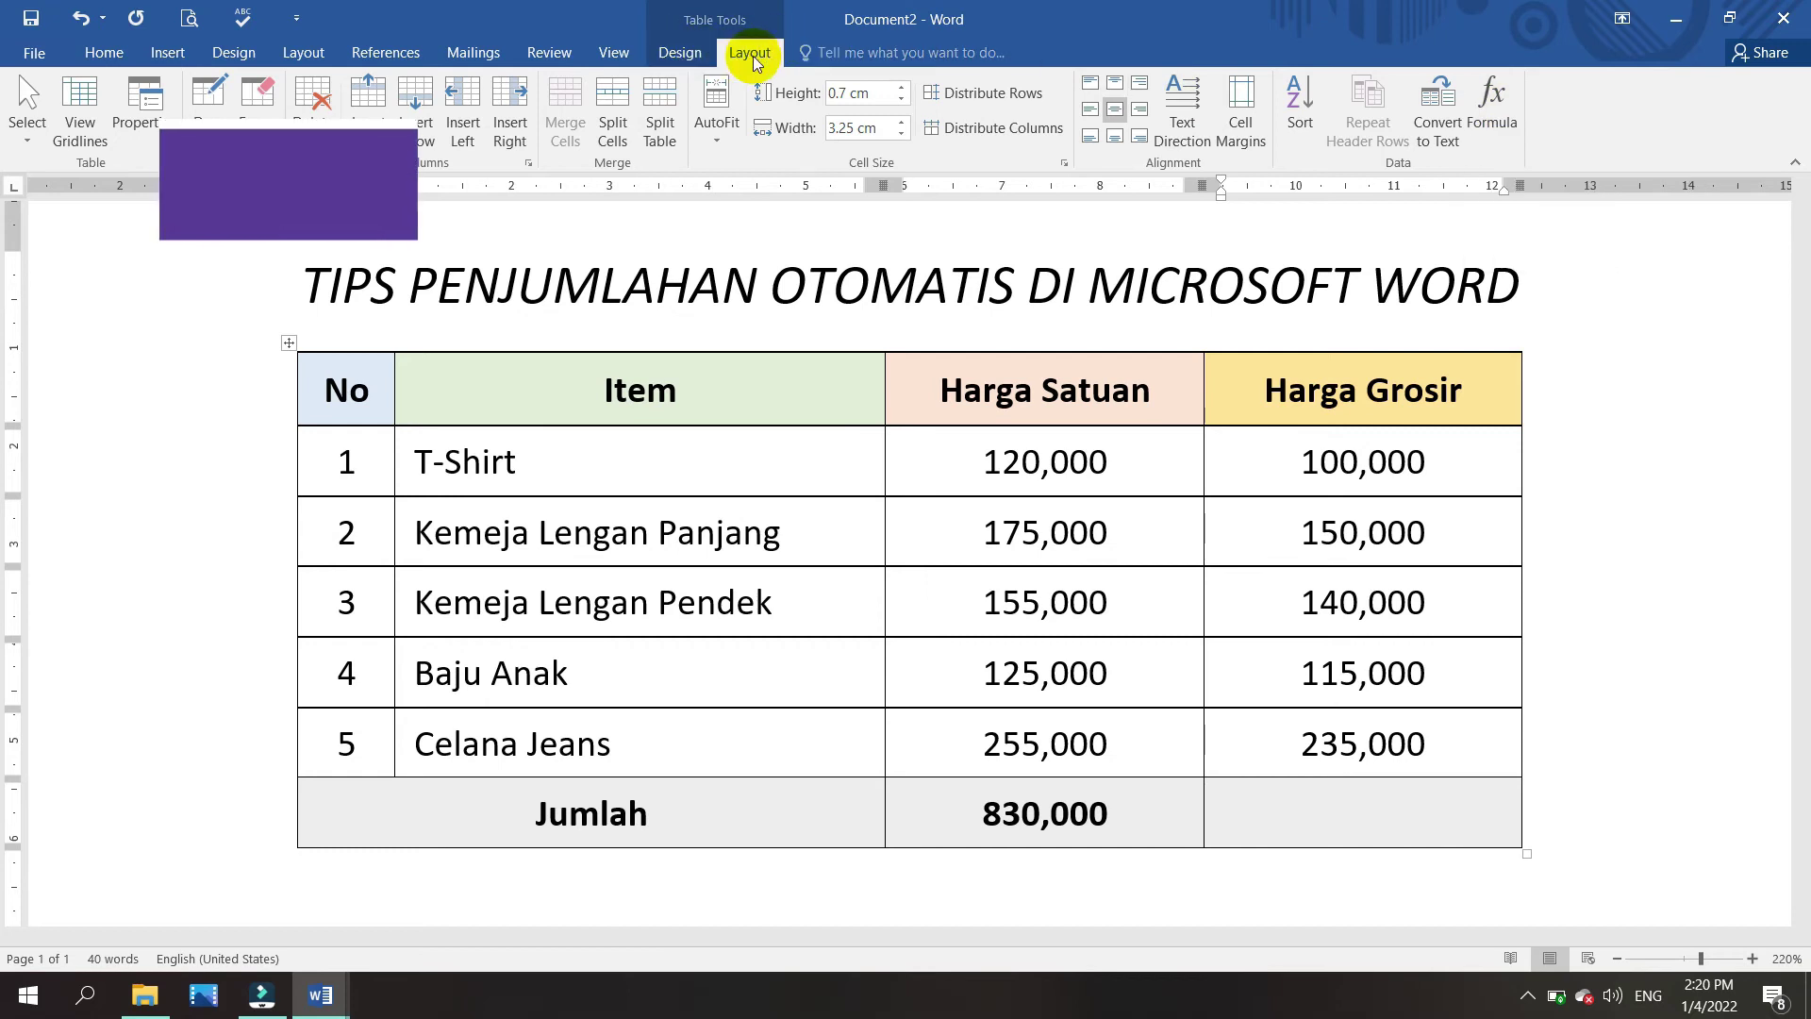
Step: Insert the =SUM(ABOVE) formula into the Harga Grosir Jumlah cell, giving 740,000
click(1504, 91)
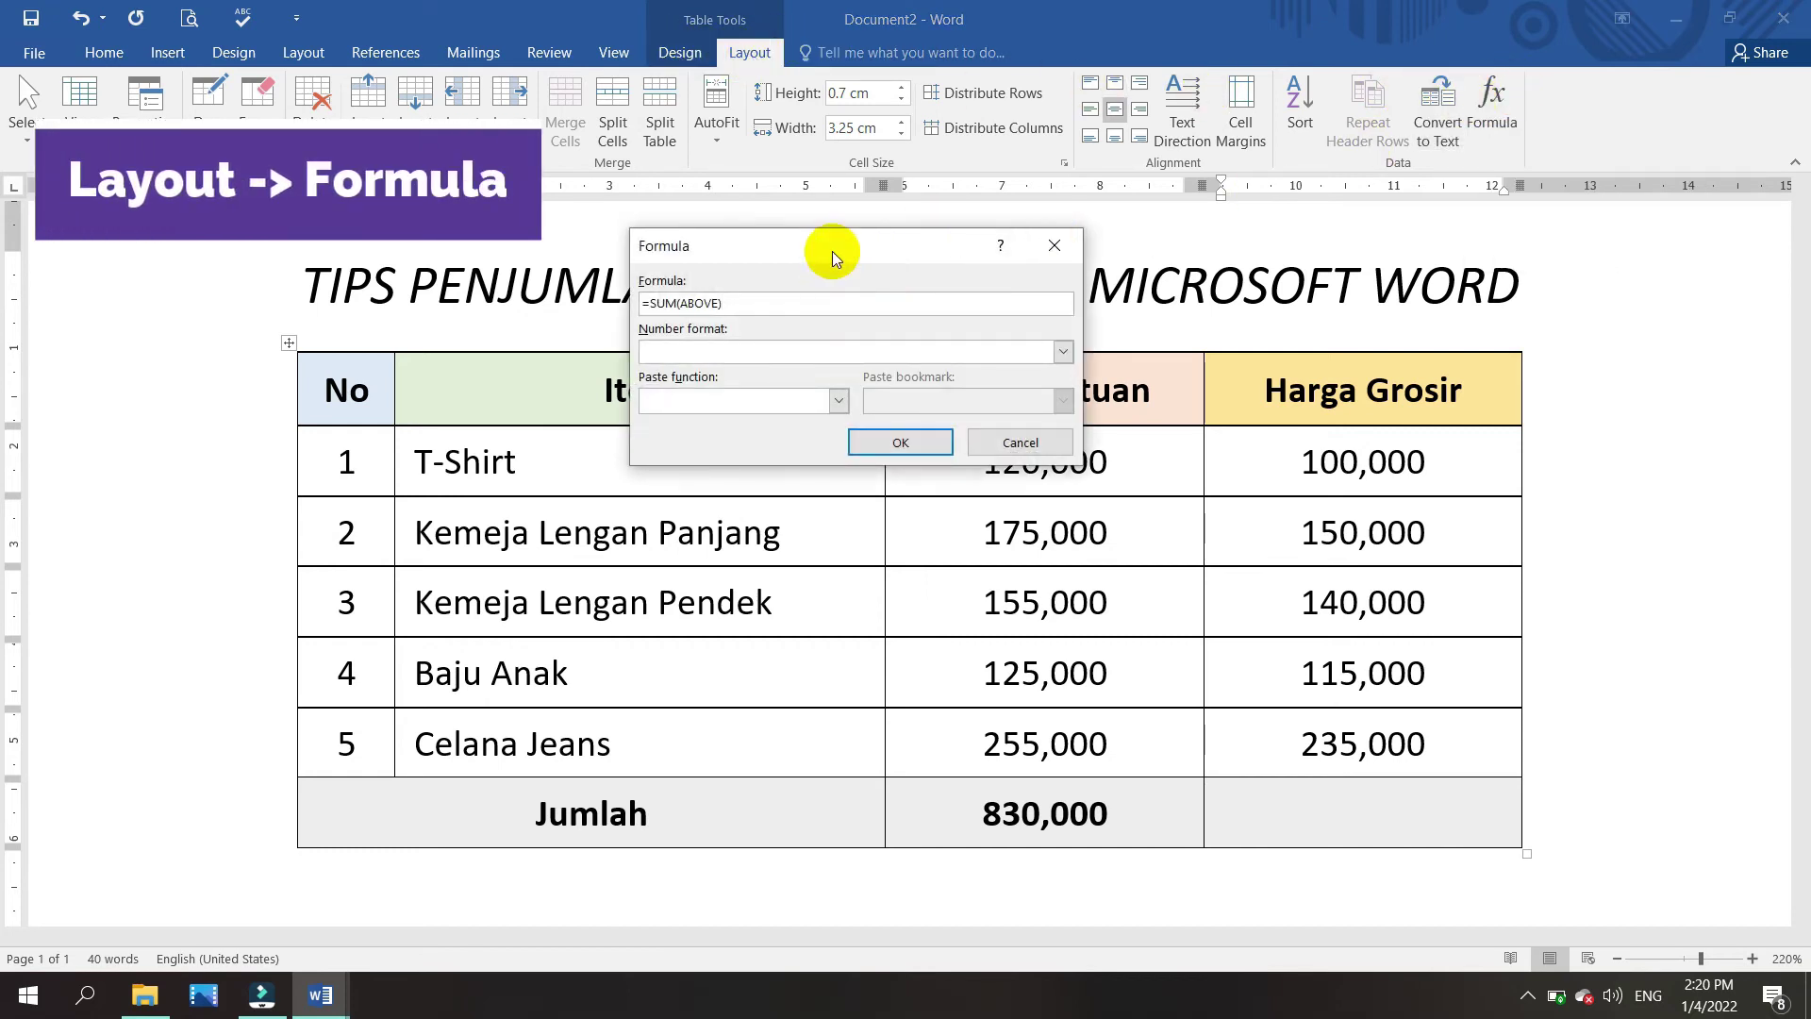
drag(832, 250, 984, 249)
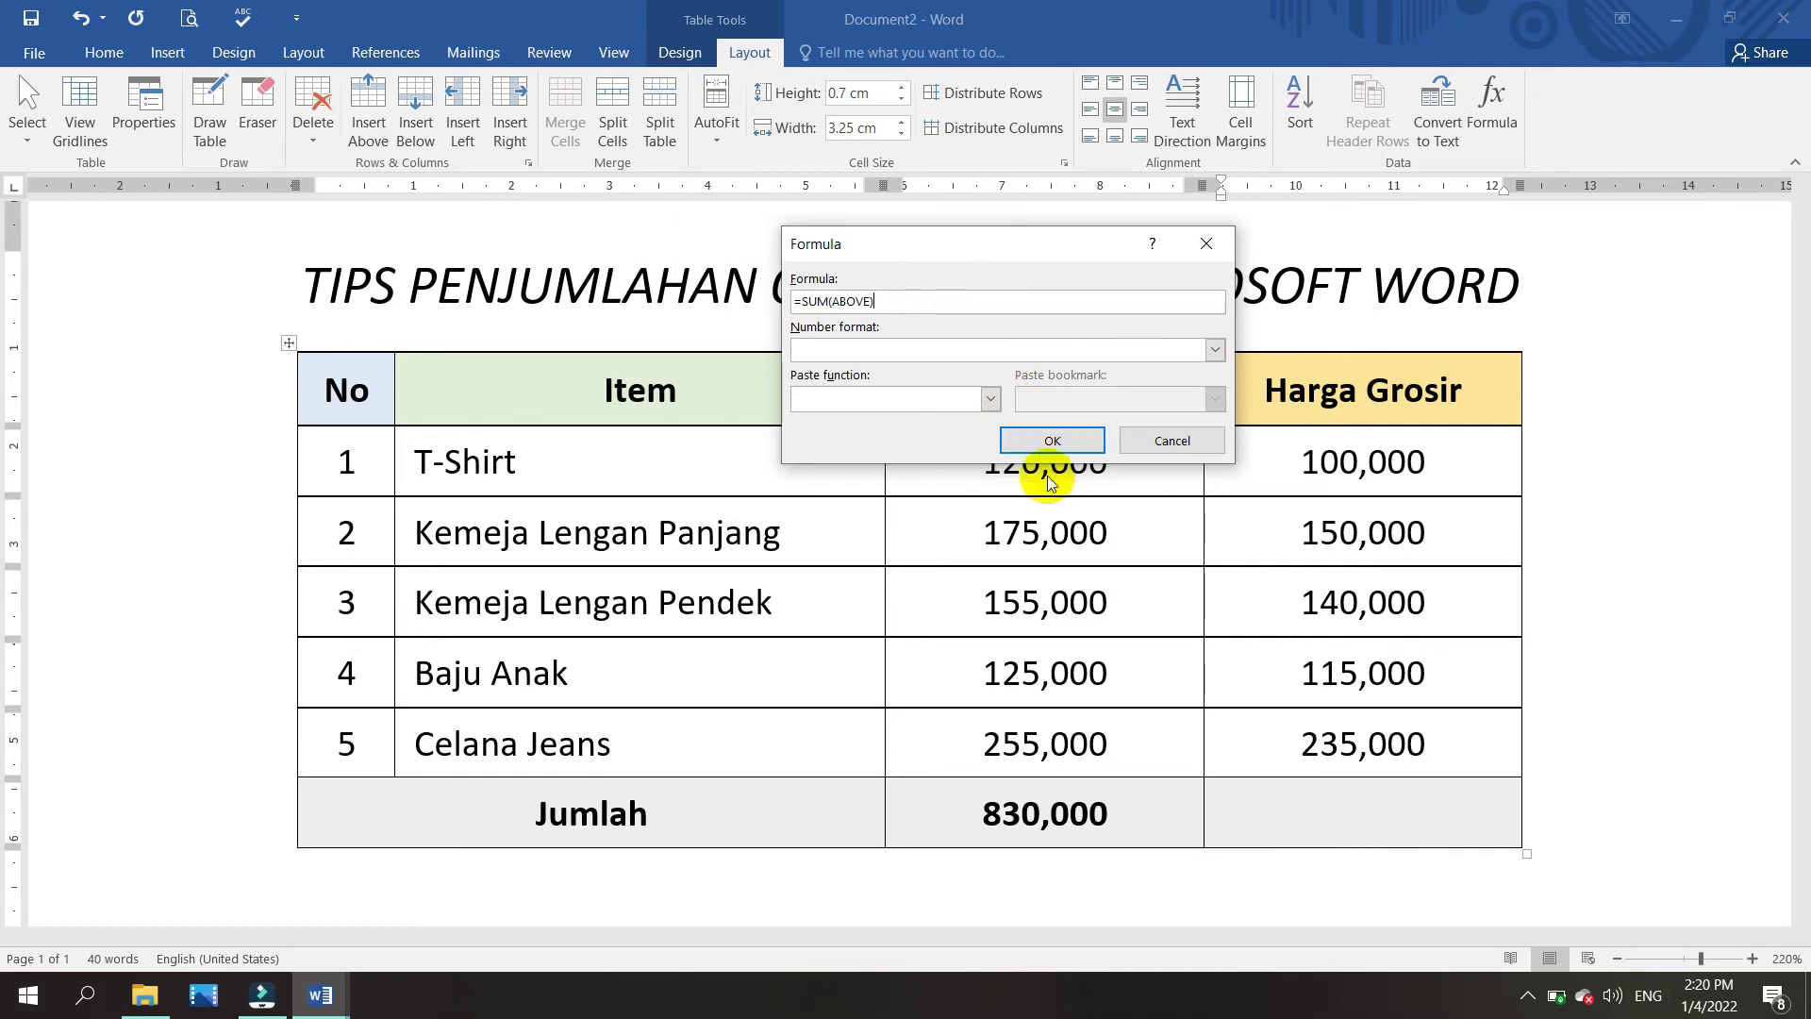
click(1056, 441)
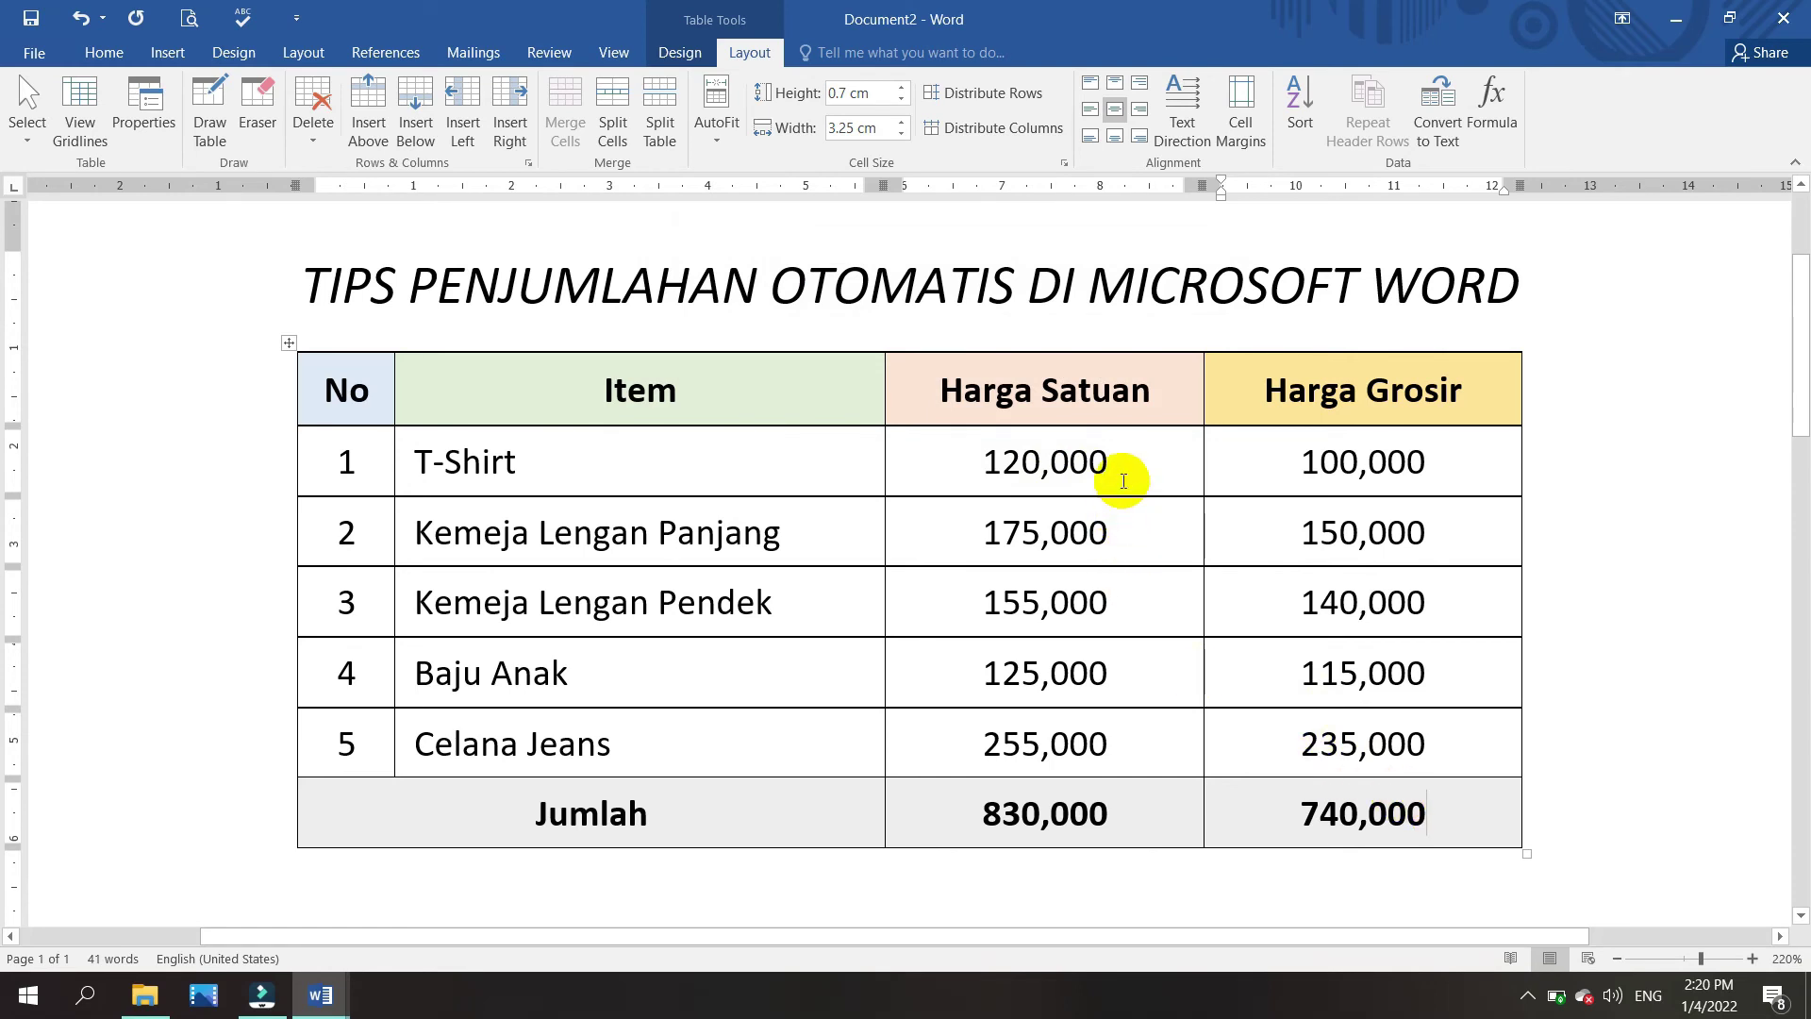
drag(1125, 471, 1130, 736)
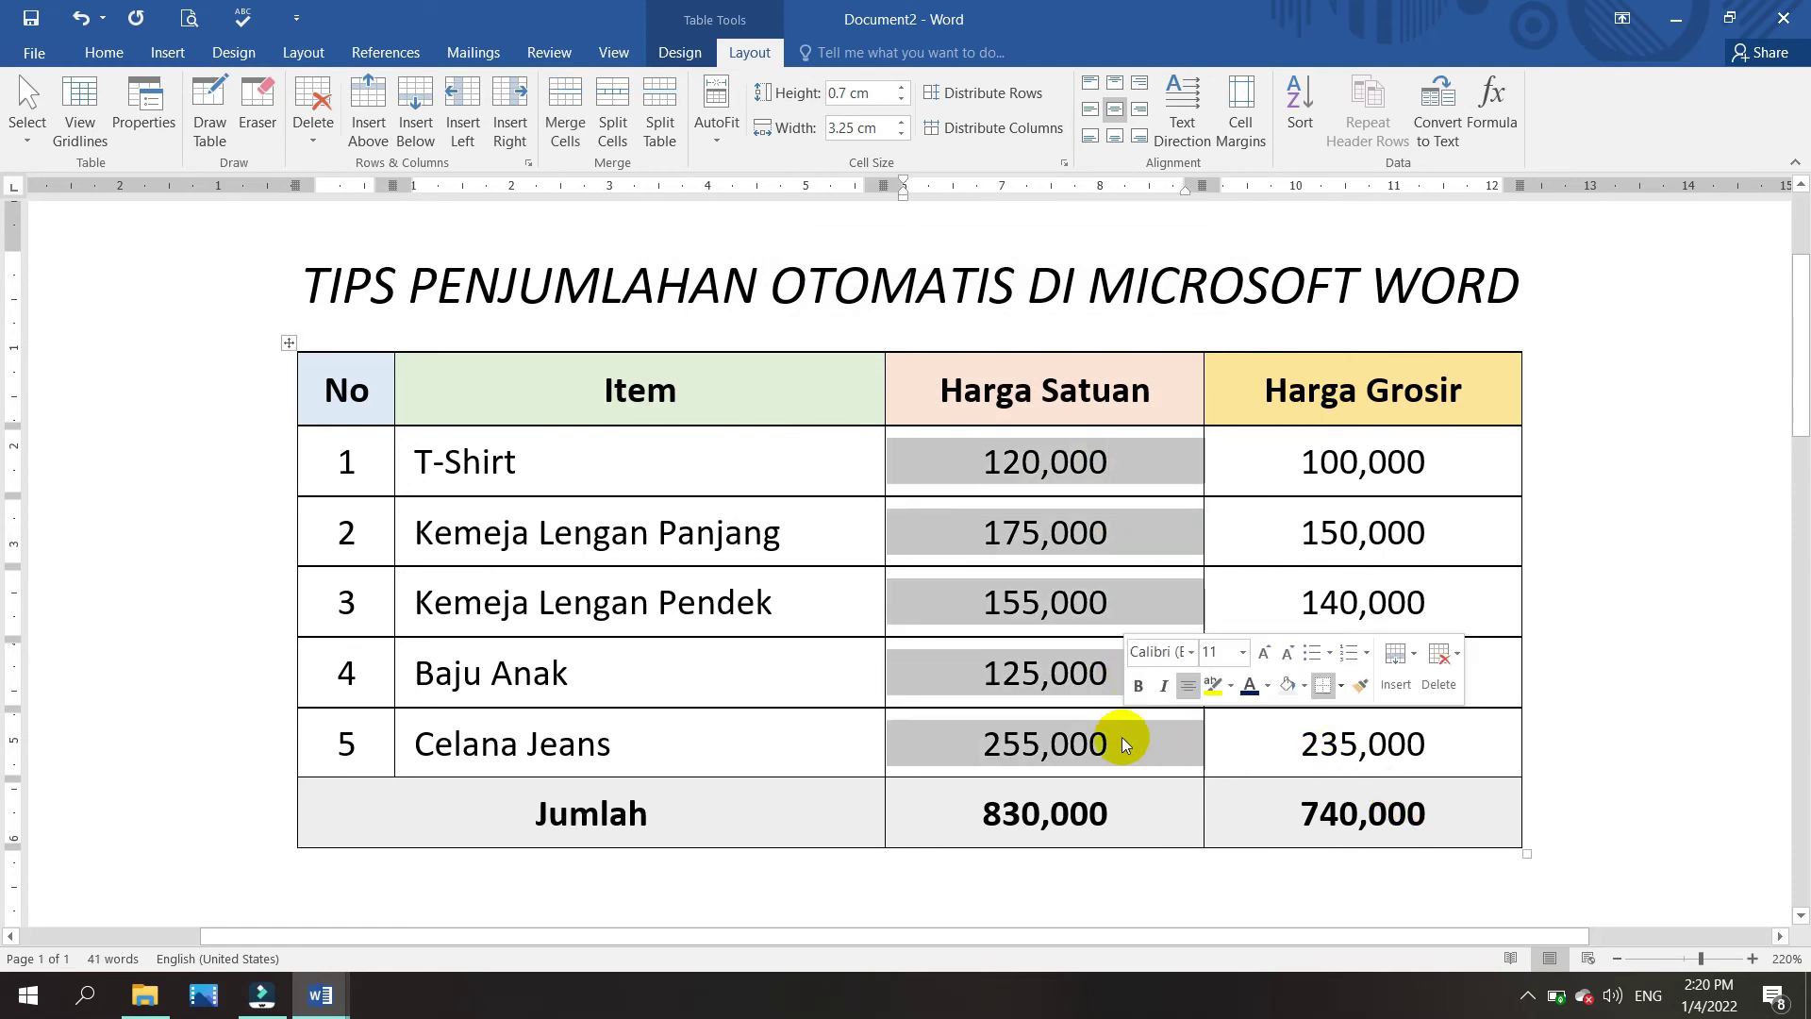
drag(1315, 456, 1308, 735)
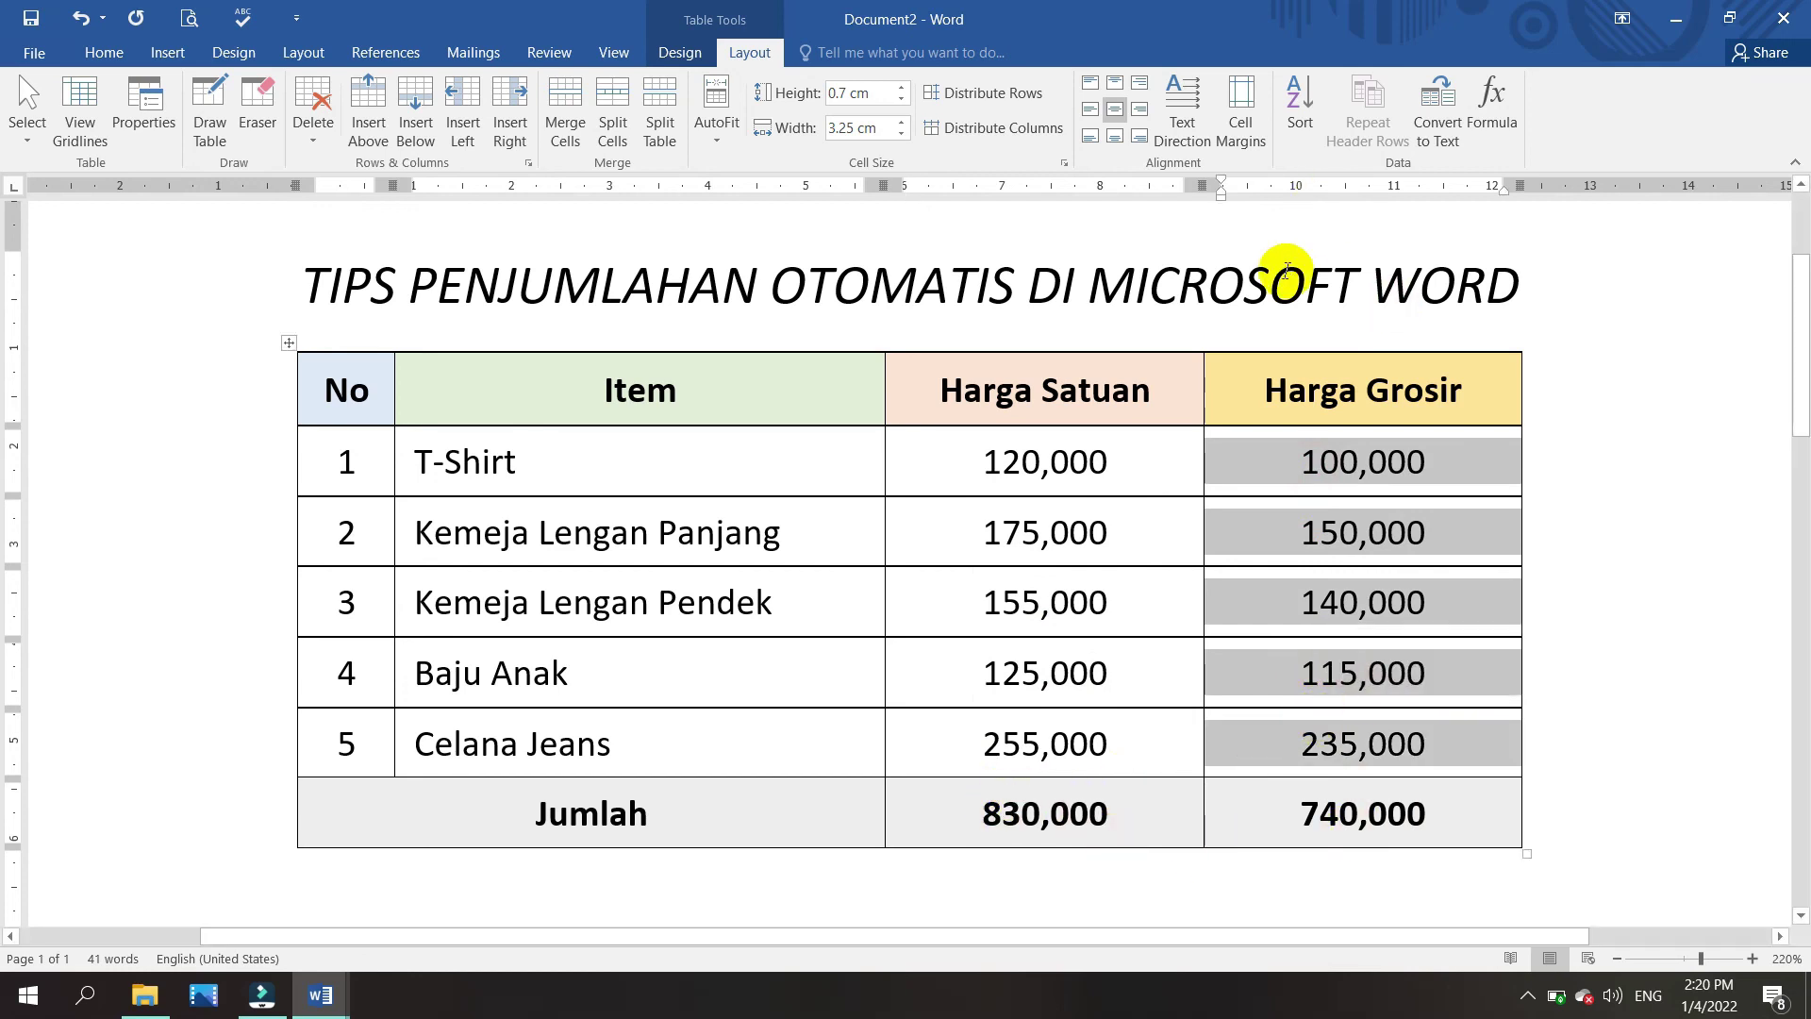
click(1265, 290)
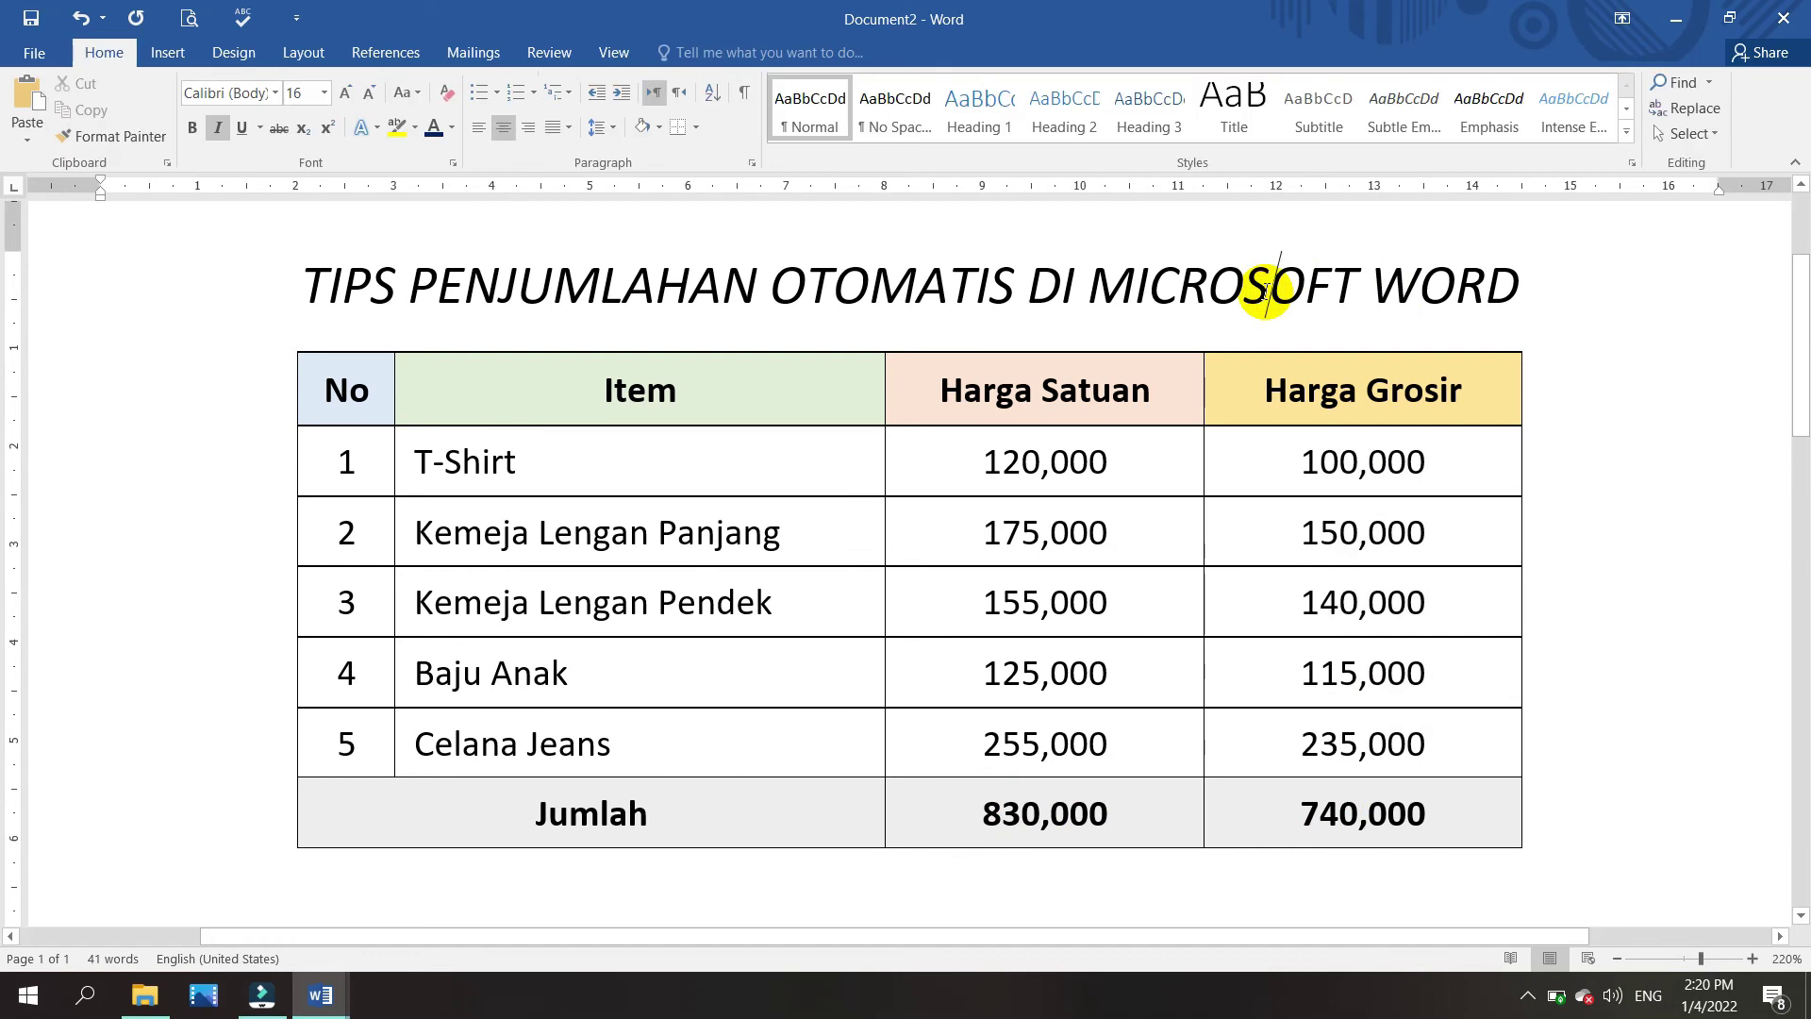